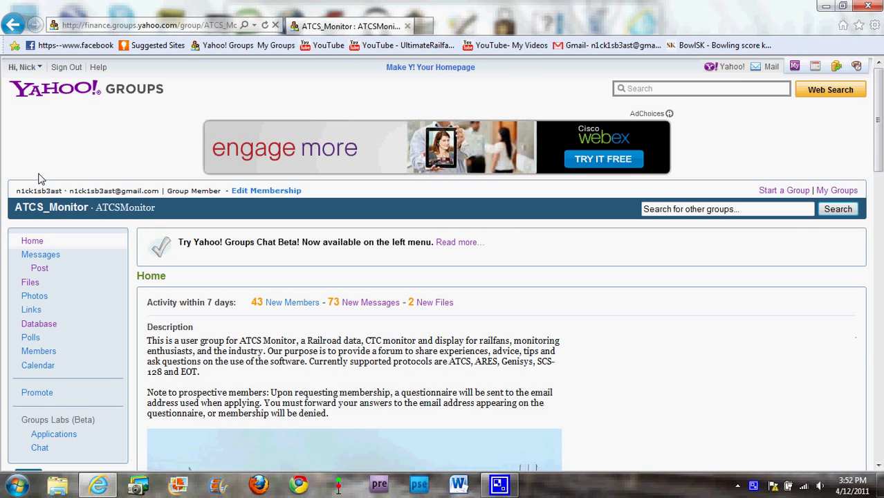
- Open the group's Files area and its Application folder listing ATCSMon410.exe and other installers
left_click(30, 282)
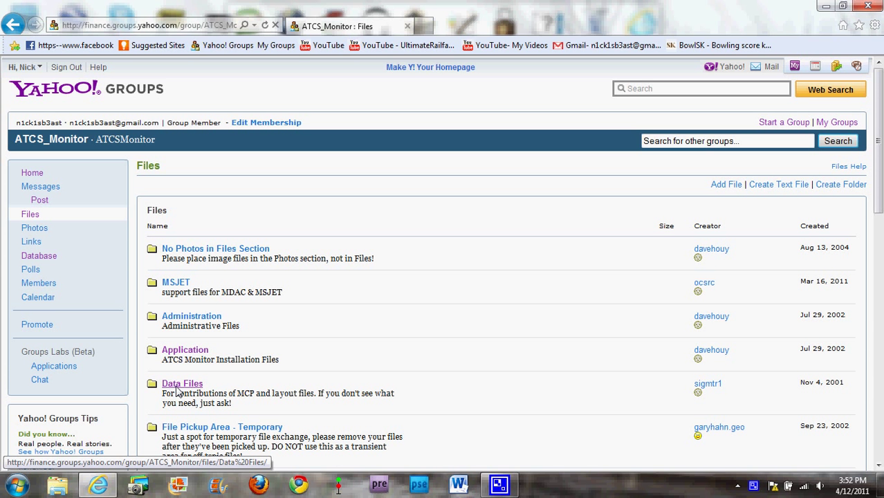
left_click(173, 351)
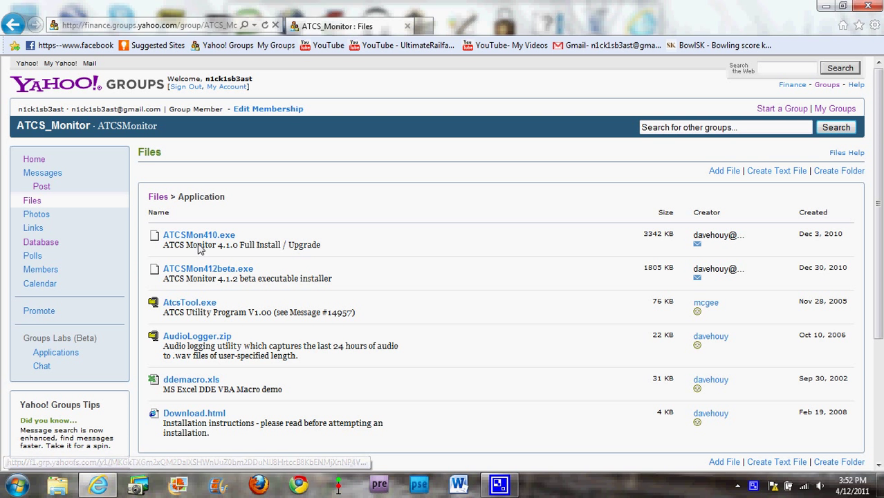
left_click(199, 238)
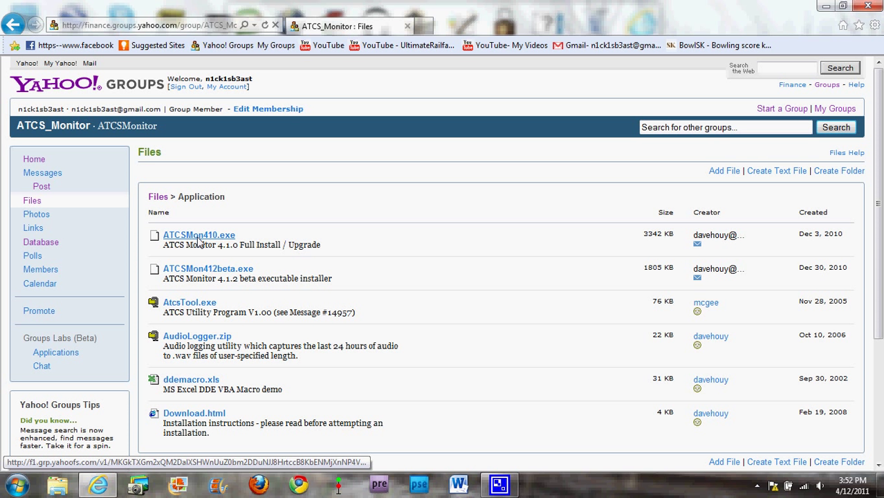
- Browse to Data Files > CSX > Baltimore Div and download CSX_Philadelphia_20100908.zip
left_click(32, 200)
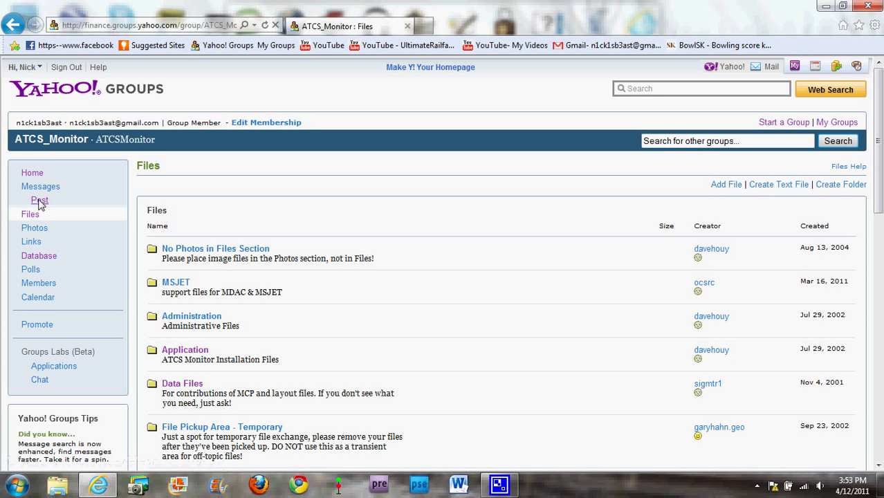
left_click(189, 384)
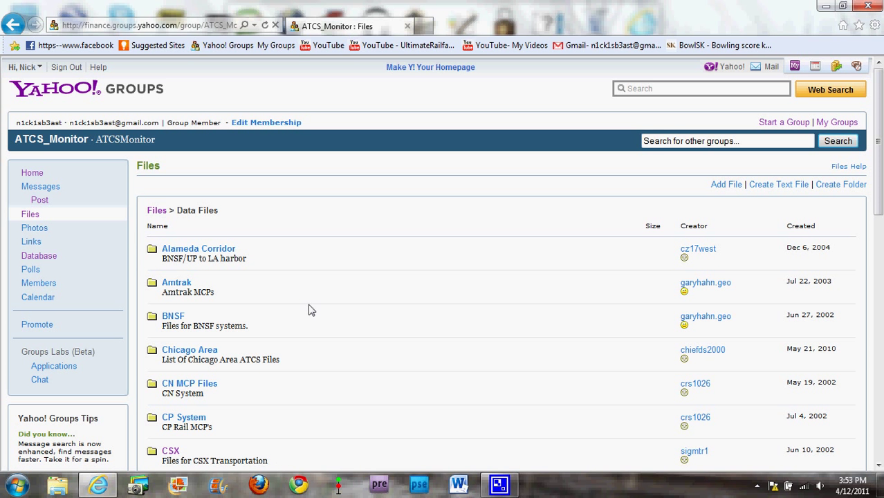
scroll(309, 309, "down", 5)
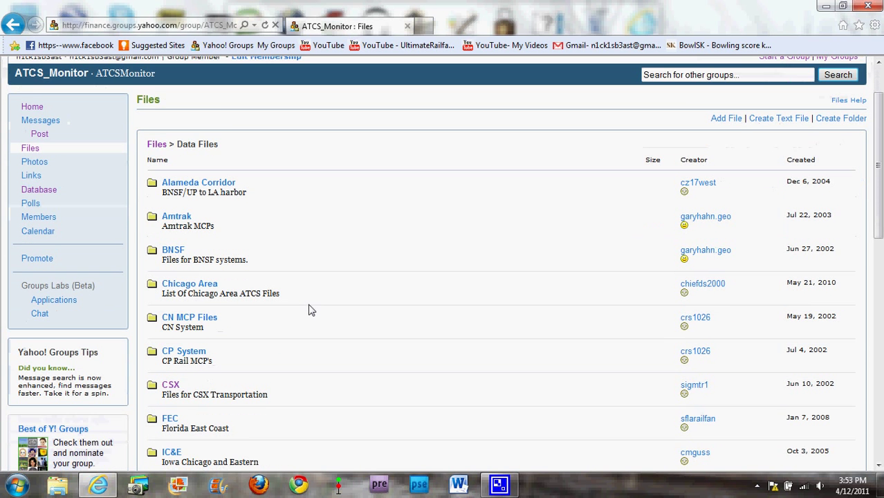
left_click(166, 257)
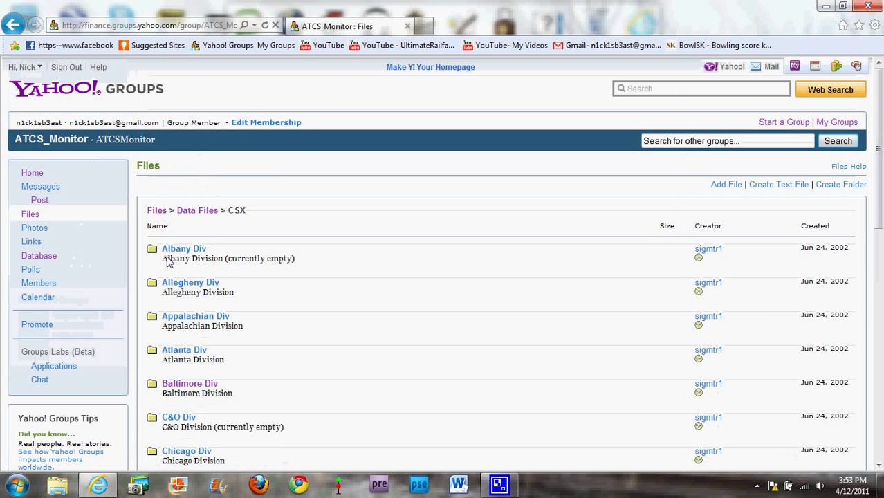
left_click(194, 385)
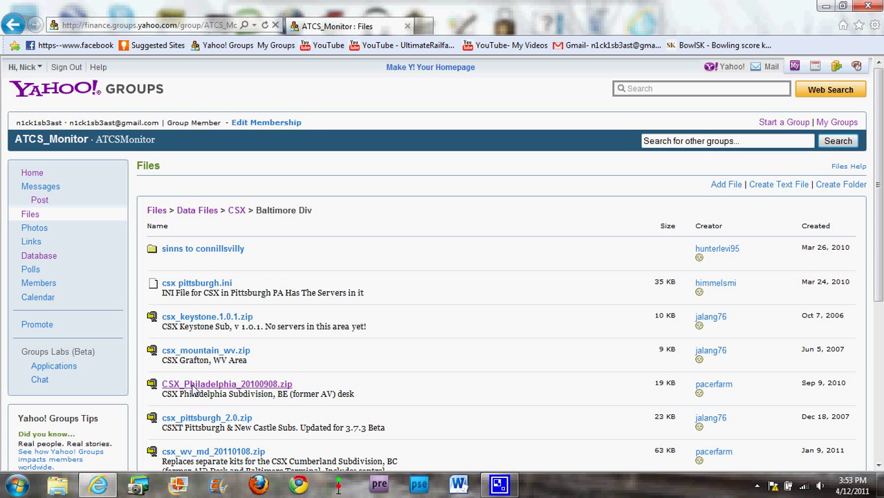
left_click(194, 385)
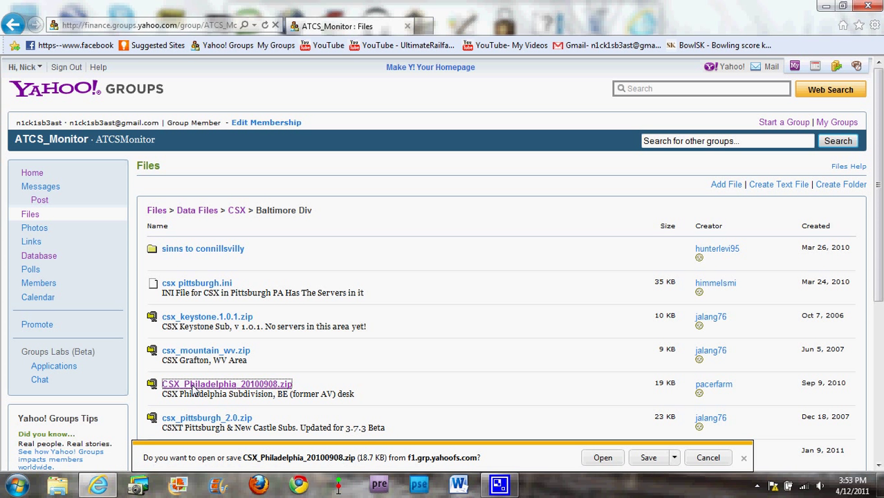
left_click(674, 458)
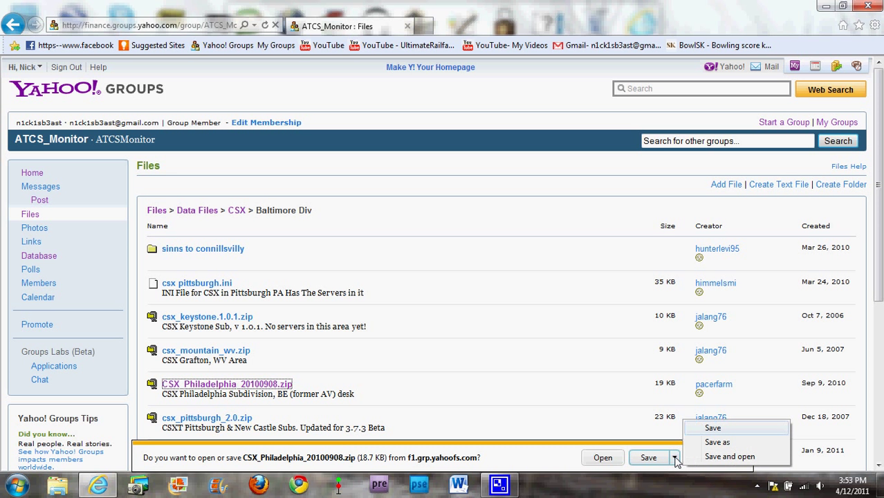
left_click(712, 442)
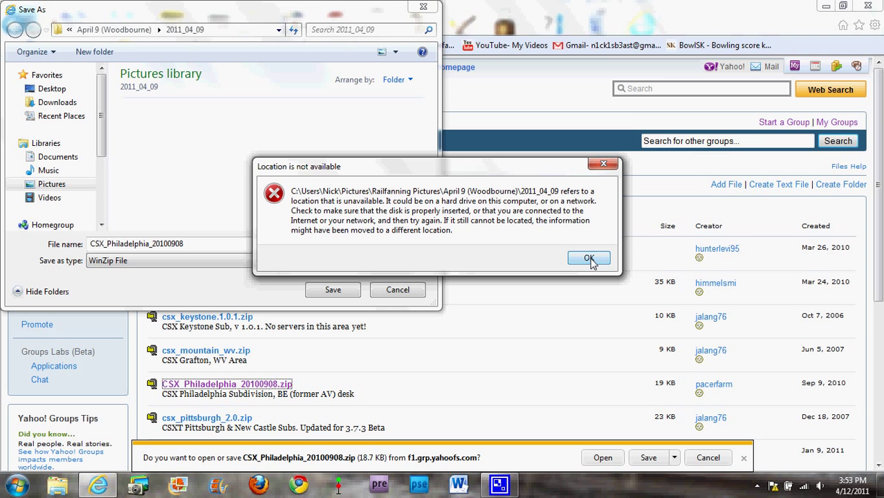
left_click(588, 258)
scroll(104, 160, "down", 1)
scroll(104, 161, "down", 2)
left_click(50, 204)
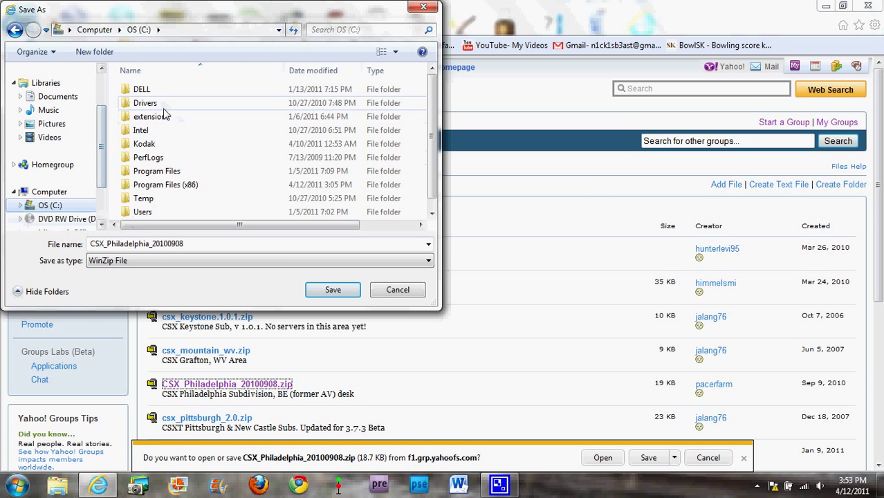
double_click(158, 171)
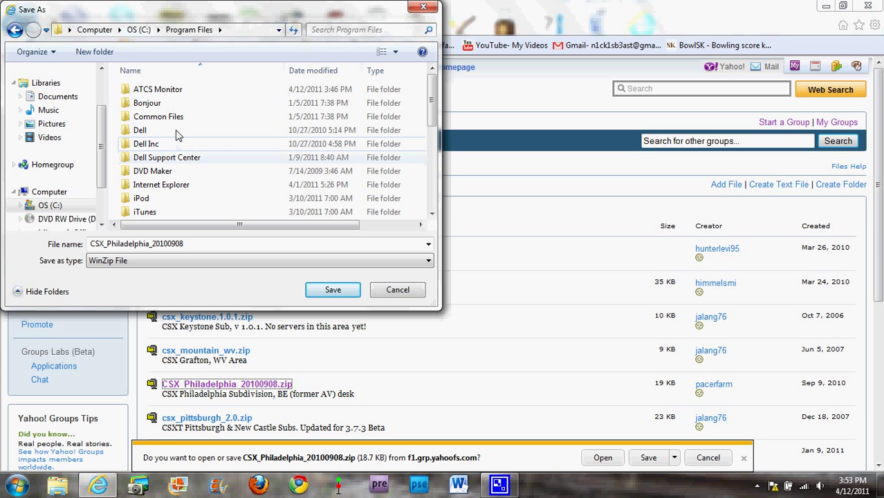
double_click(166, 93)
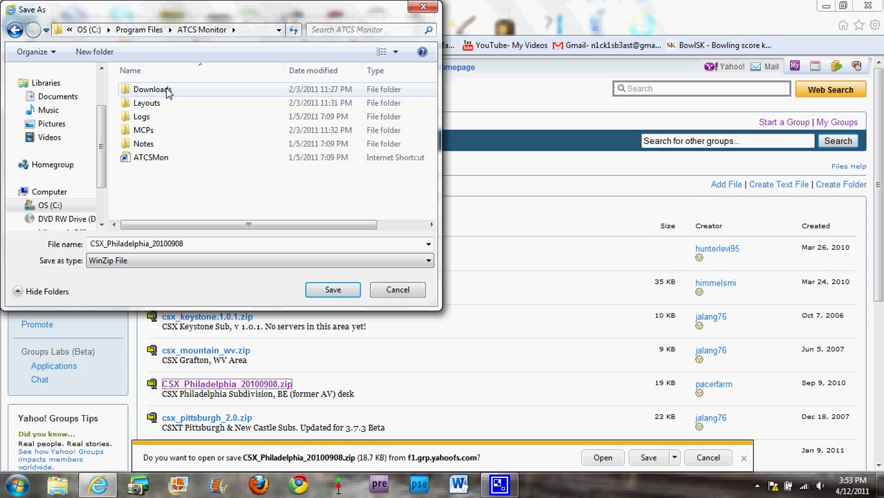
double_click(166, 93)
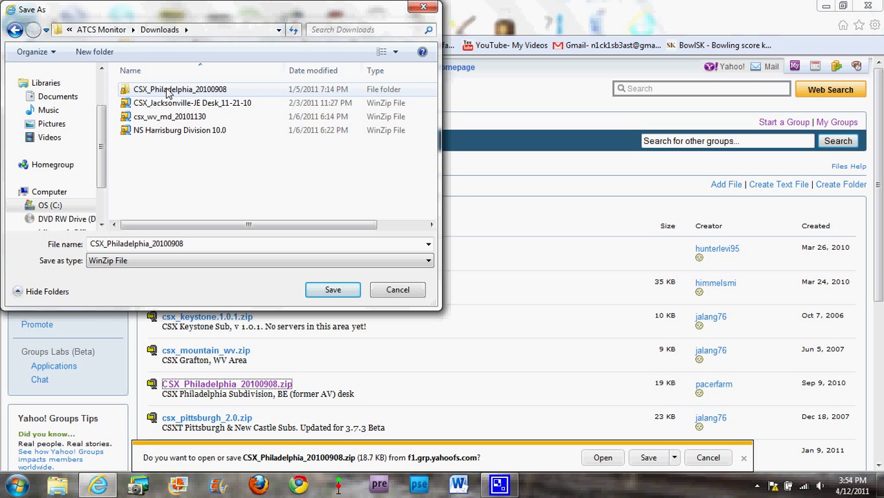
left_click(400, 291)
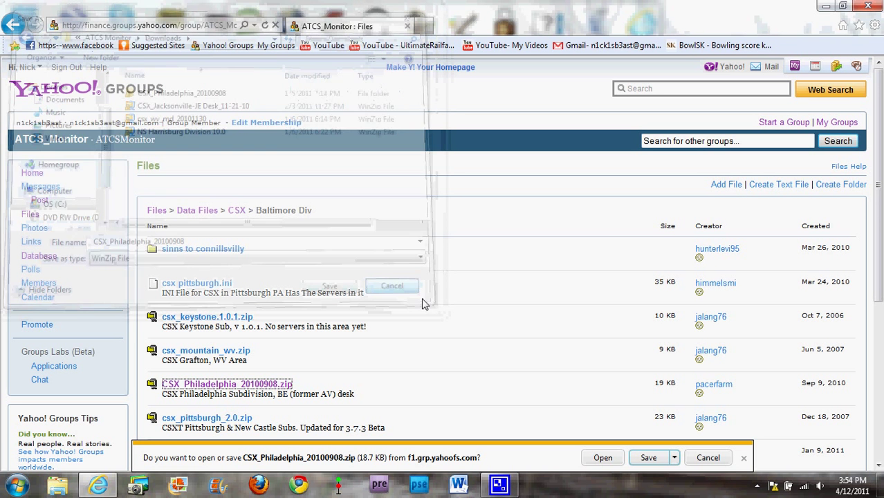
- Cancel the pending download and browse to C:\Program Files\ATCS Monitor\Downloads, which is empty
left_click(710, 458)
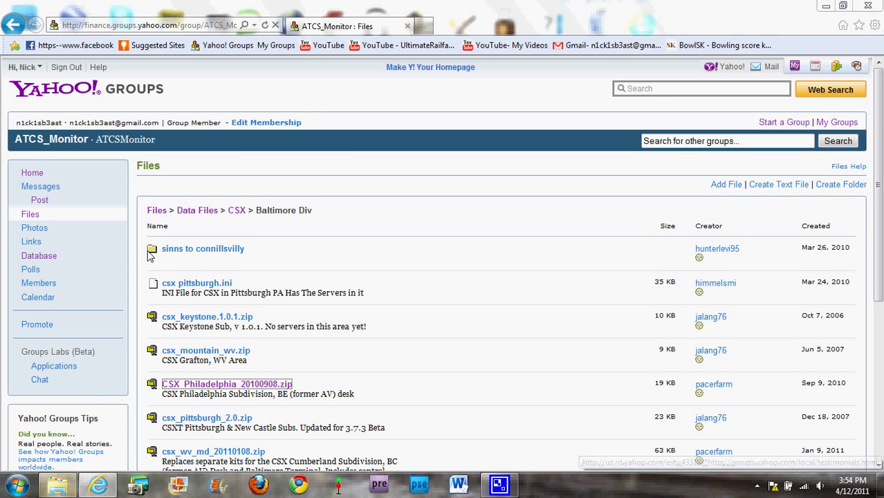
left_click(57, 485)
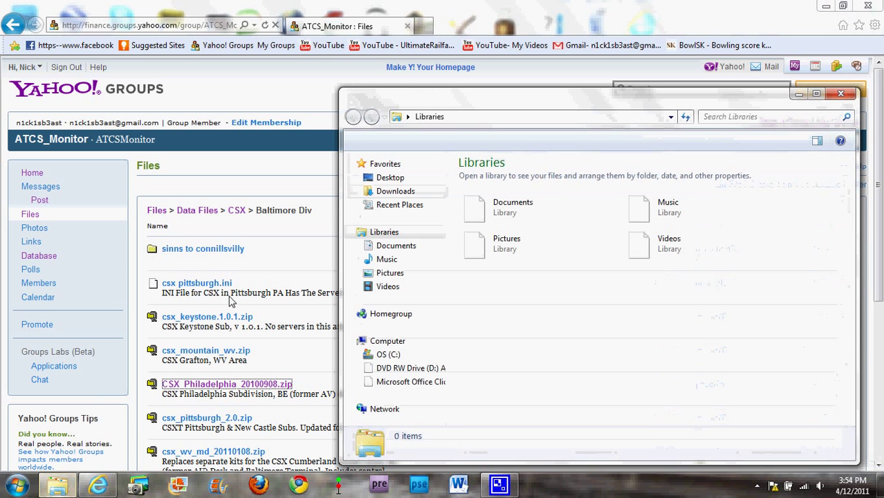
left_click(388, 355)
double_click(506, 257)
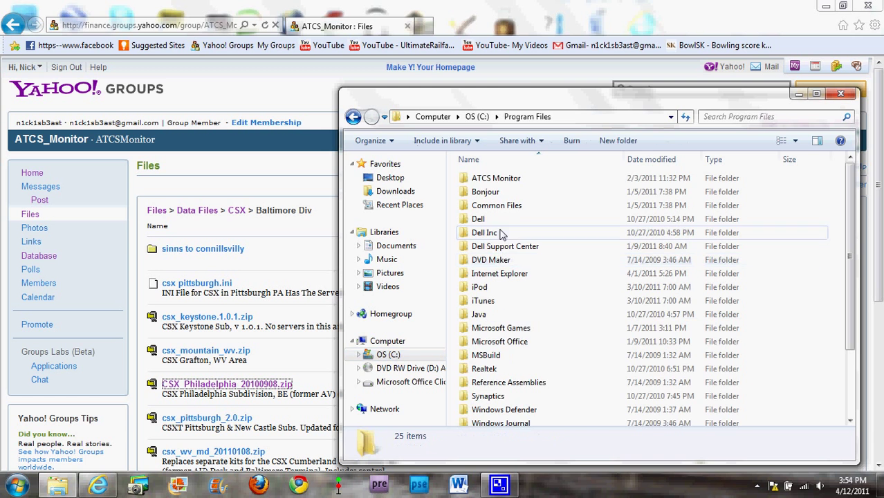
double_click(503, 177)
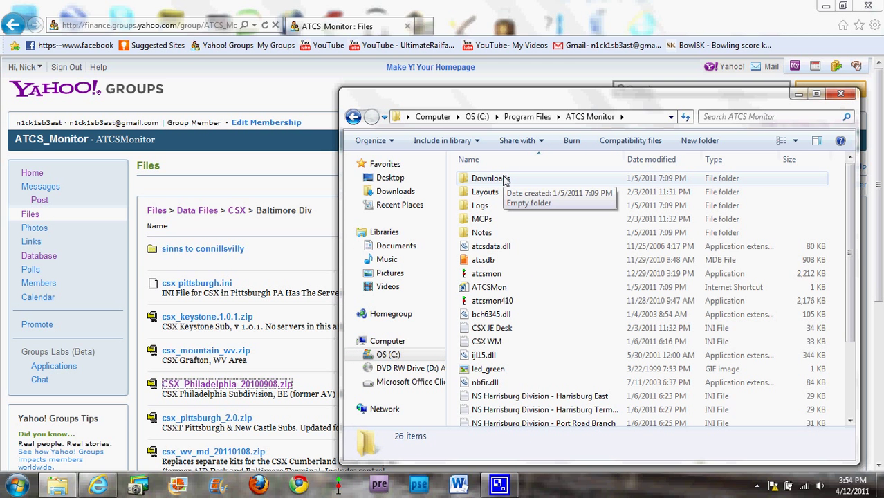
double_click(504, 179)
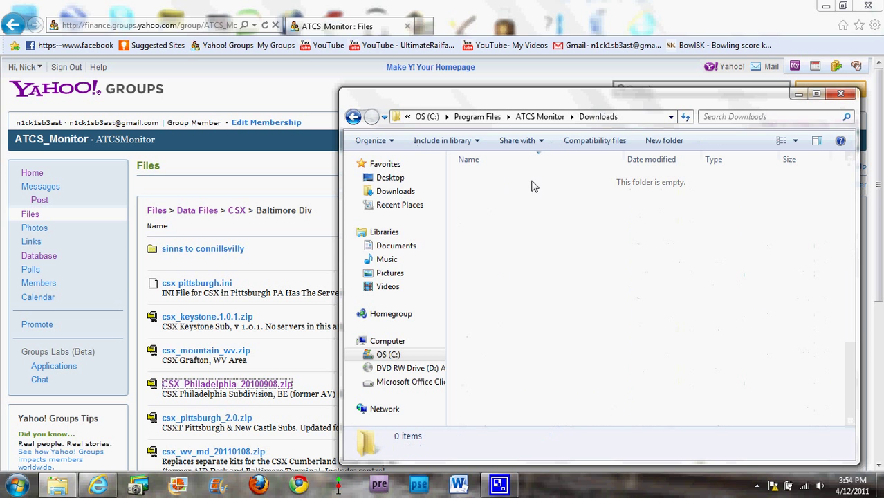
- Inspect the CSX_Philadelphia_20100908 folder under compatibility files, then go back to ATCS Monitor
left_click(614, 146)
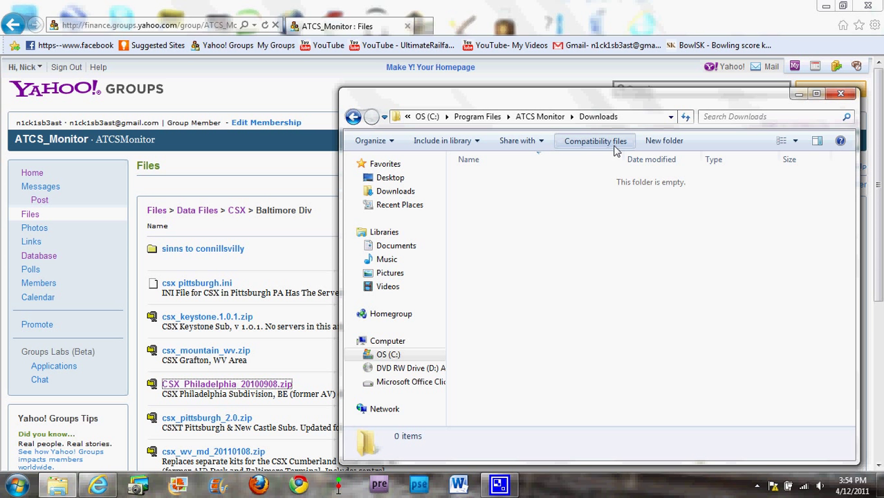
double_click(573, 178)
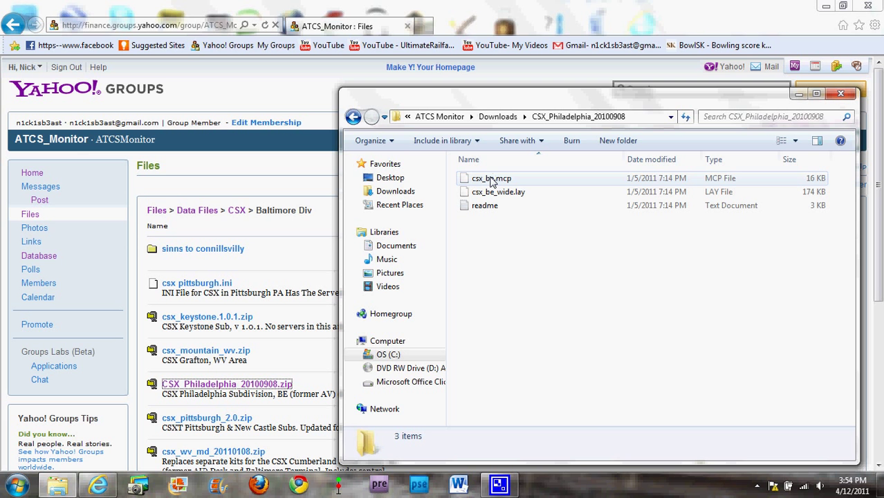
left_click(353, 116)
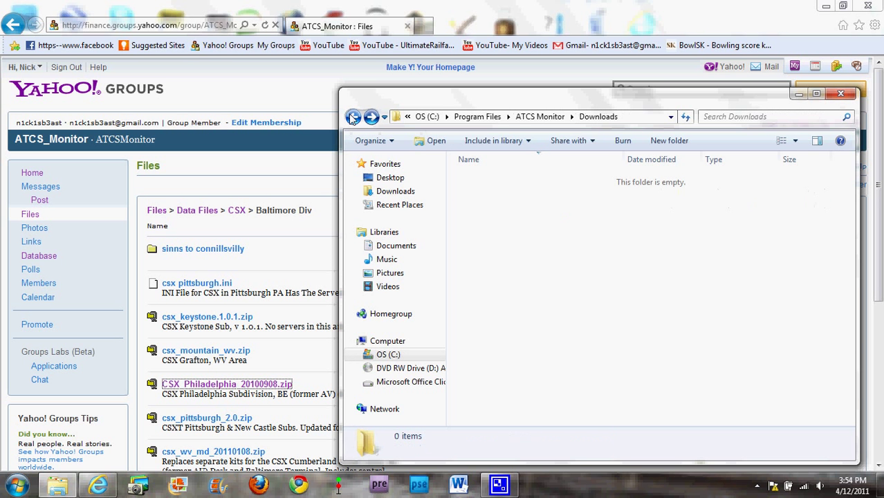
left_click(353, 116)
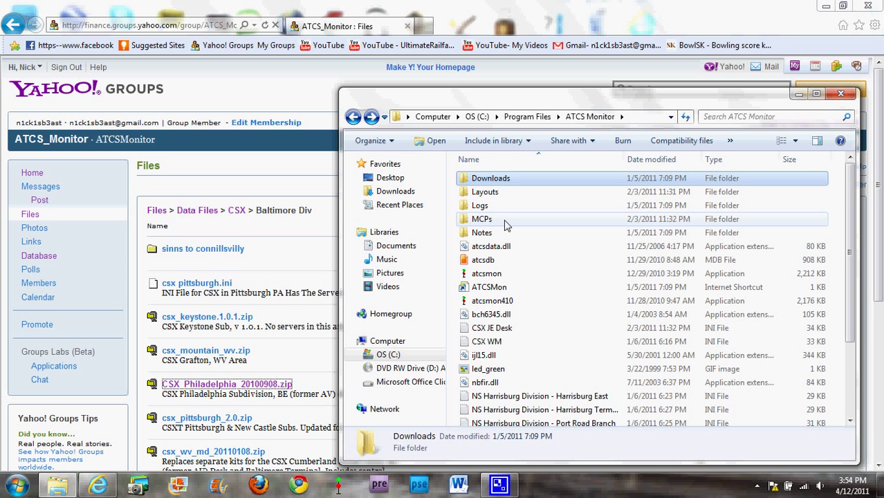
- Look into the Layouts folder, then open MCPs showing csx_be.mcp and four other MCP files
double_click(484, 191)
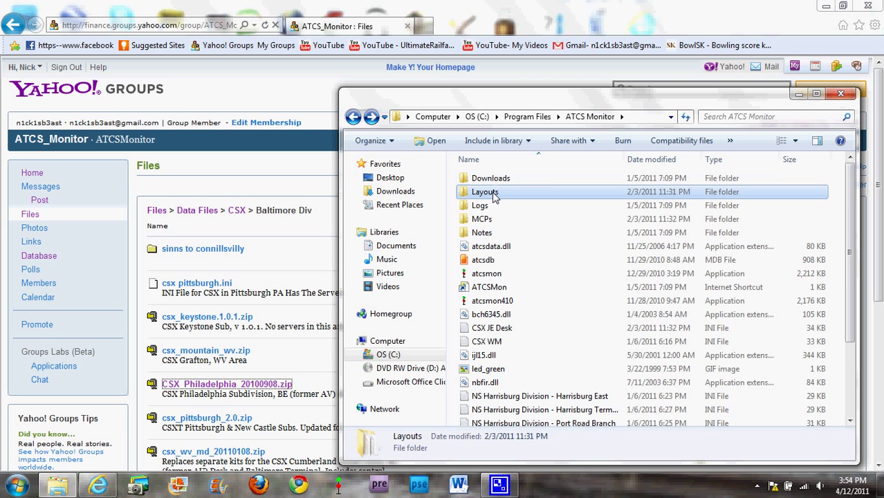
left_click(354, 117)
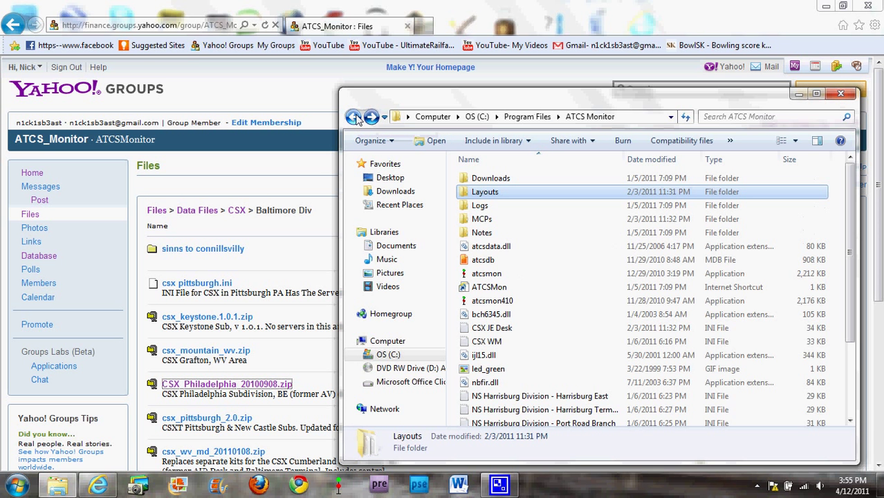
double_click(482, 219)
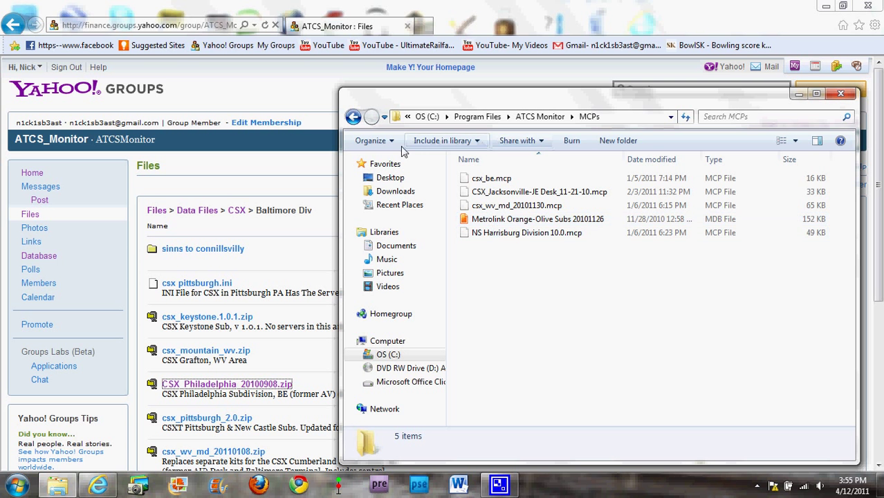
left_click(354, 118)
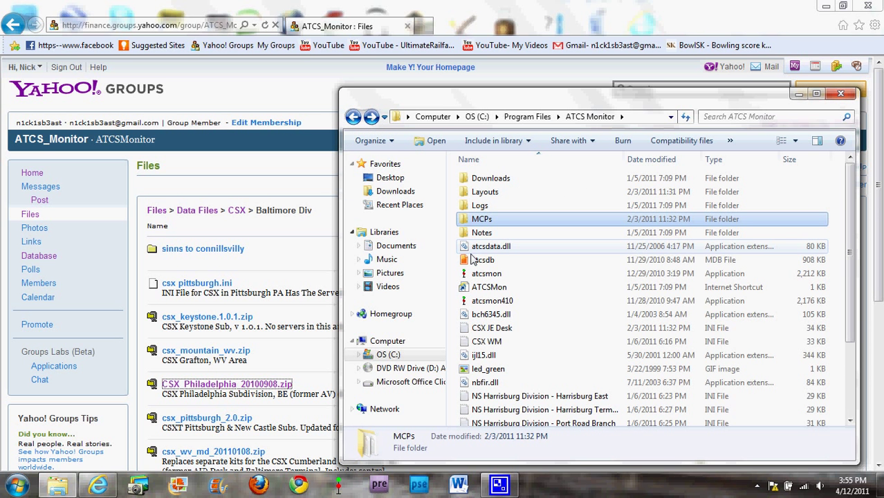
left_click(371, 117)
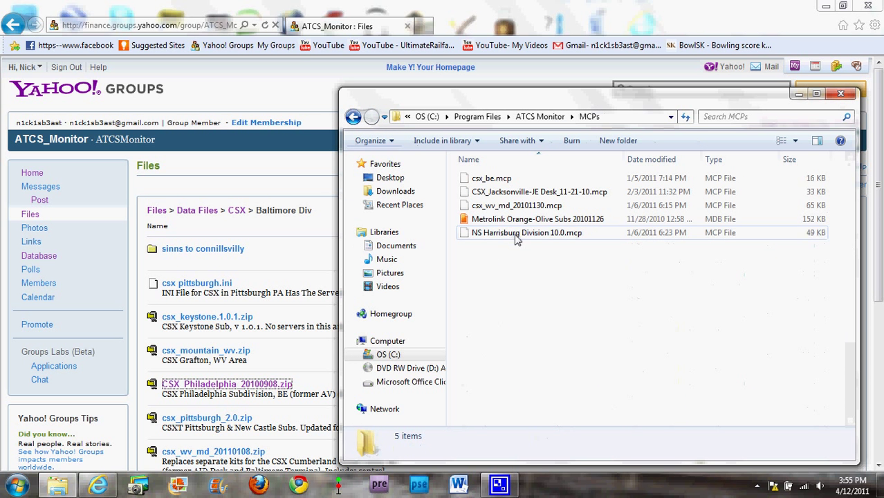
mouse_move(523, 225)
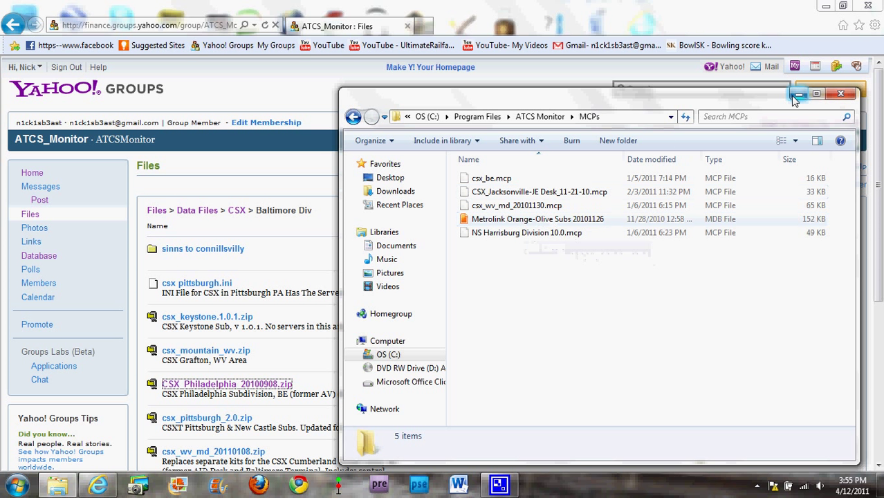
- Close the Explorer window and launch ATCS Monitor from the taskbar
left_click(841, 95)
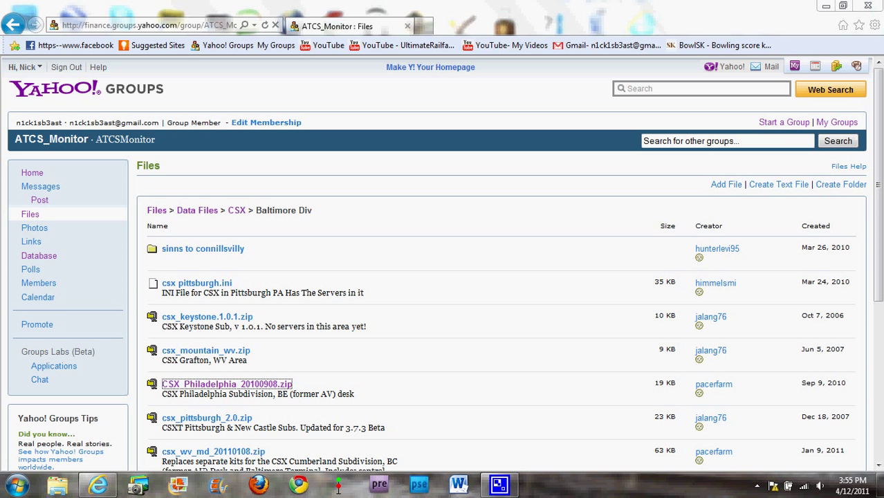
left_click(343, 488)
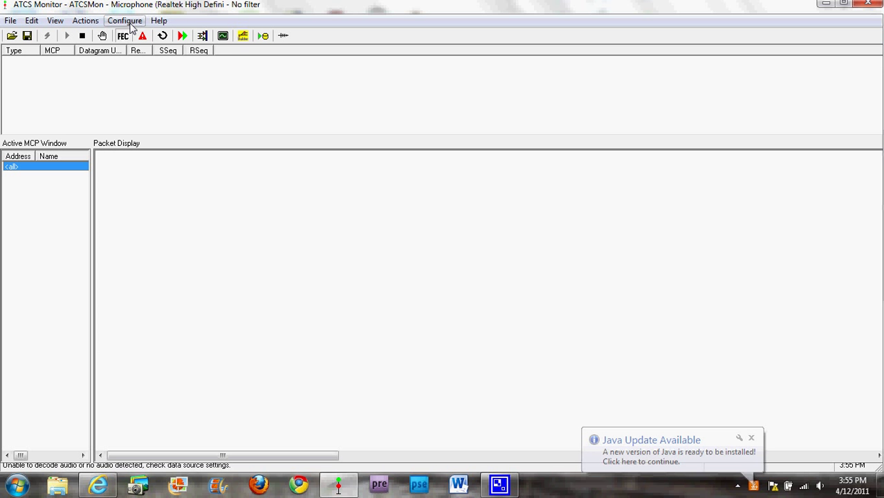
- Set the Data Source in Configure > Options to Network Connection
left_click(129, 23)
left_click(139, 37)
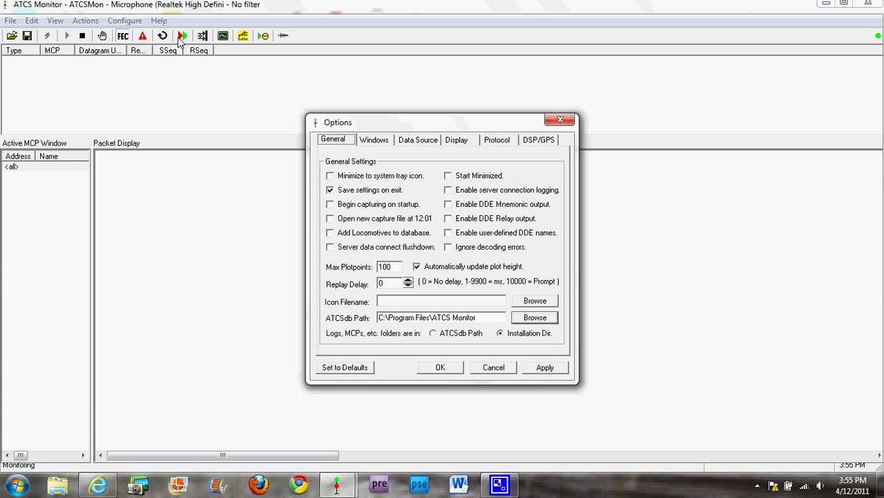
left_click(432, 141)
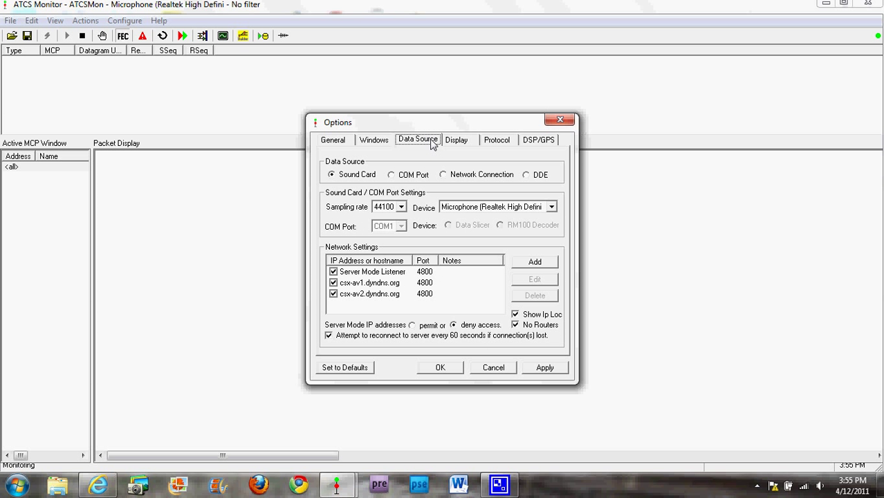
left_click(443, 175)
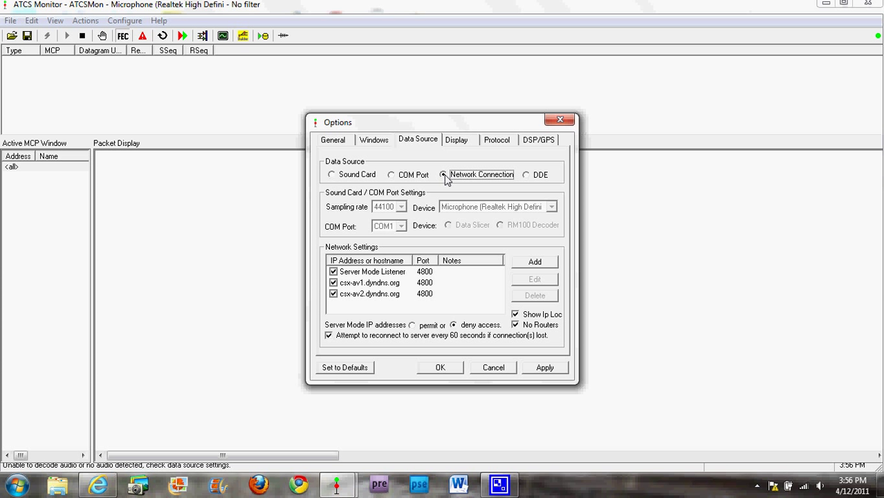
- Check the csx-av1 and csx-av2 server entries, start a new server entry, and return to Internet Explorer
left_click(344, 285)
left_click(346, 294)
left_click(350, 285)
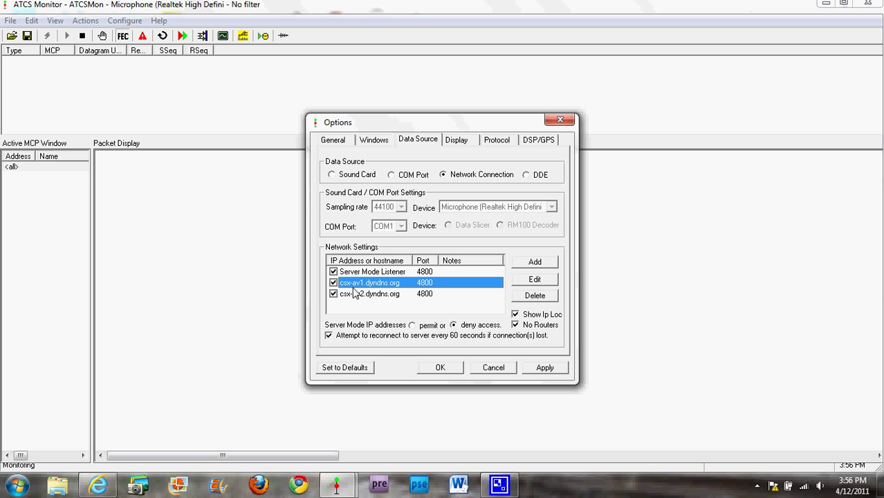
left_click(356, 296)
left_click(369, 285)
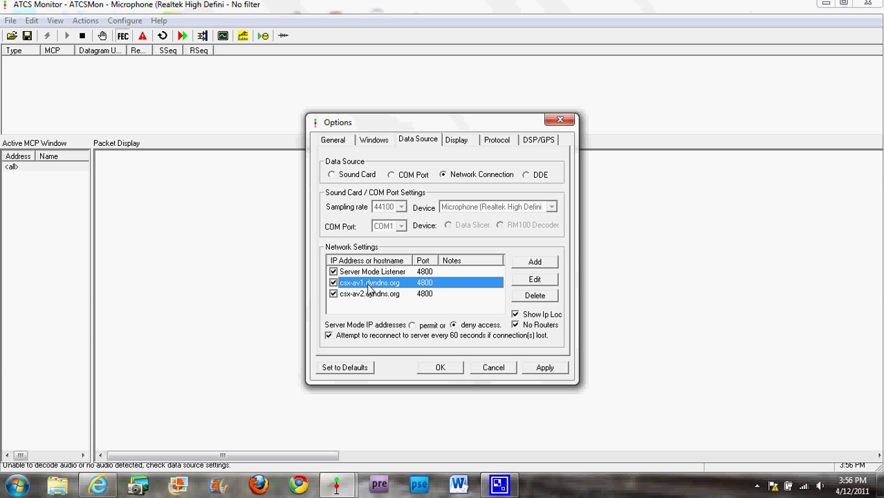
left_click(544, 265)
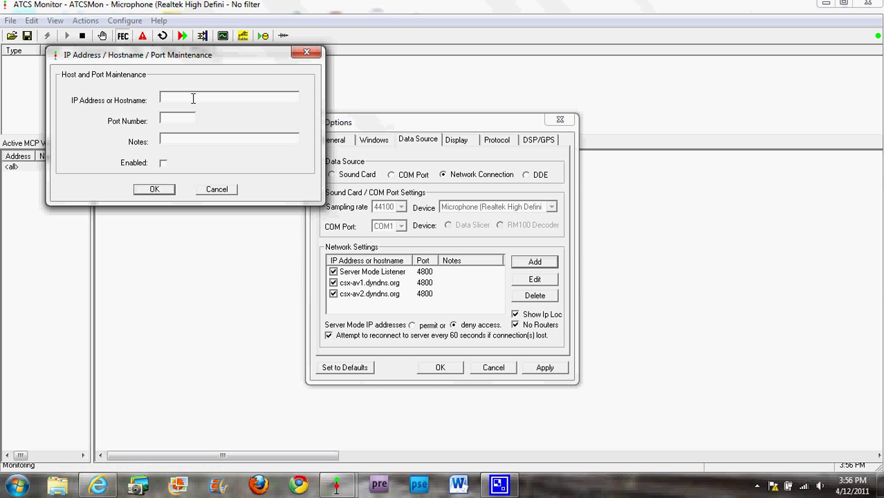
left_click(101, 487)
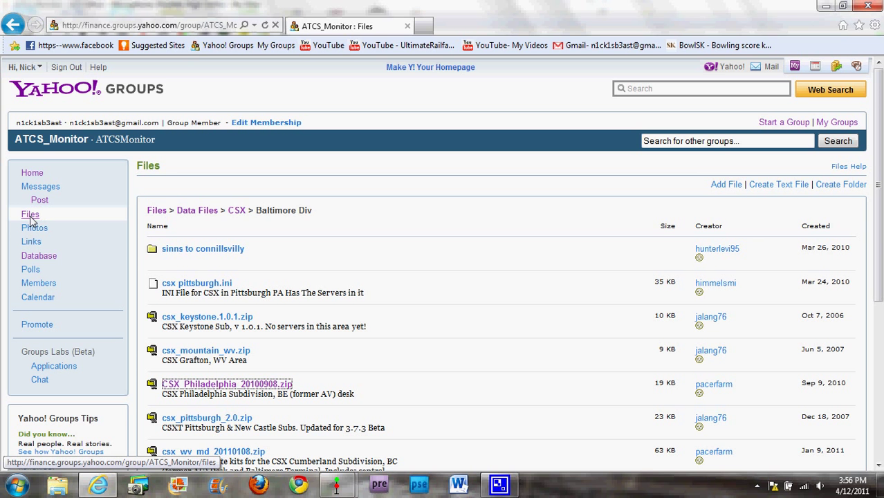
- Open the ATCS Servers table from the group's Database section
left_click(36, 258)
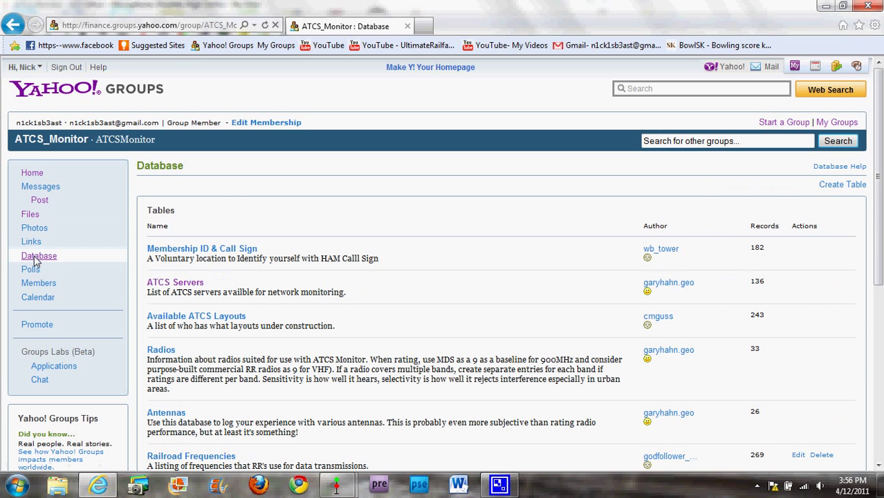
left_click(178, 291)
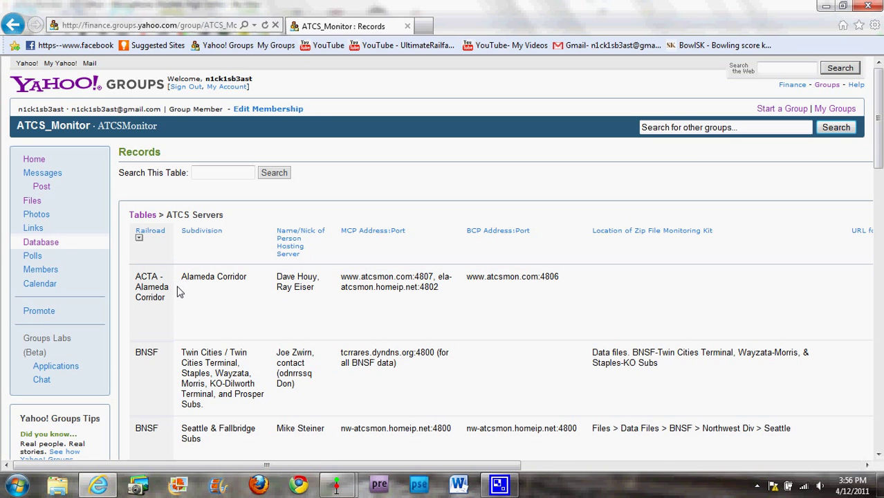
mouse_move(304, 467)
left_mouse_down()
mouse_move(646, 460)
mouse_move(290, 462)
left_mouse_up()
left_click_drag(878, 164, 877, 244)
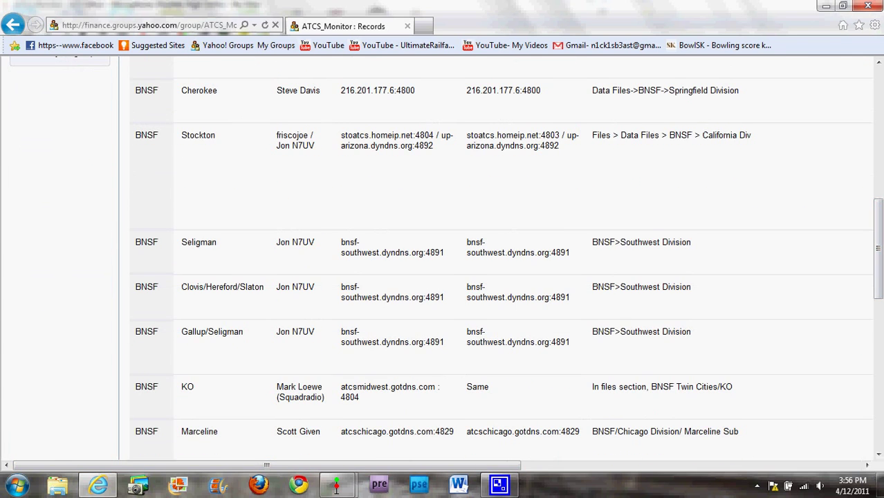
left_click_drag(263, 464, 607, 465)
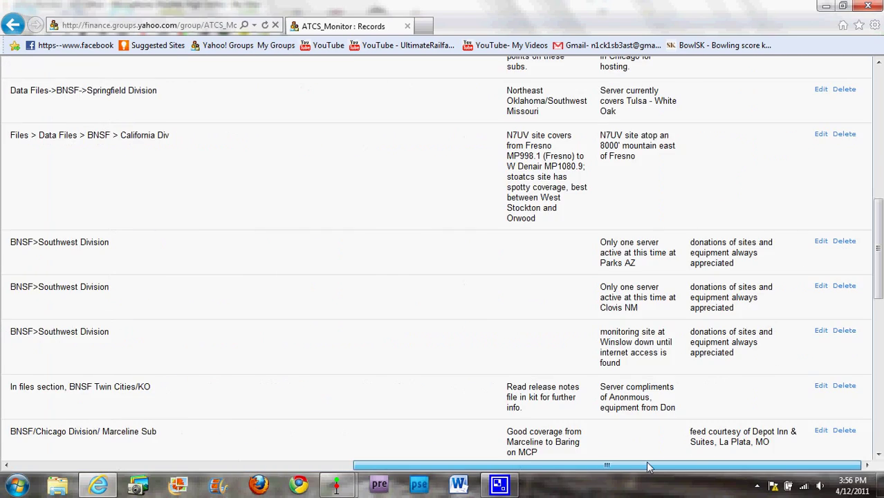
left_click_drag(877, 249, 878, 116)
- Page through the server records to the CSXT Philadelphia Sub entries
left_click(829, 194)
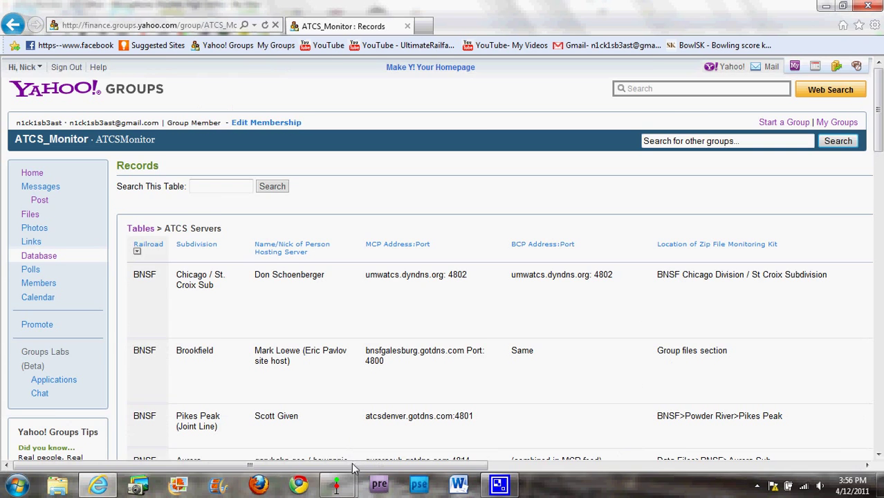
scroll(830, 411, "right", 10)
left_click(831, 207)
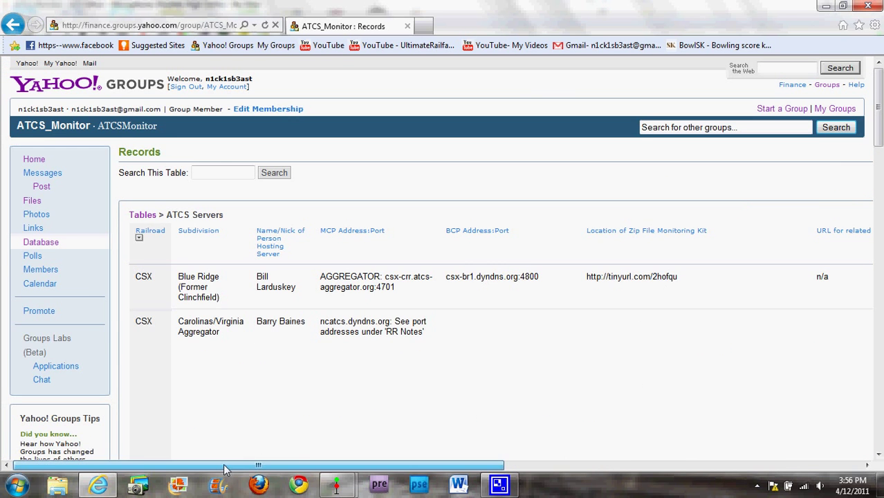
left_click_drag(219, 463, 508, 432)
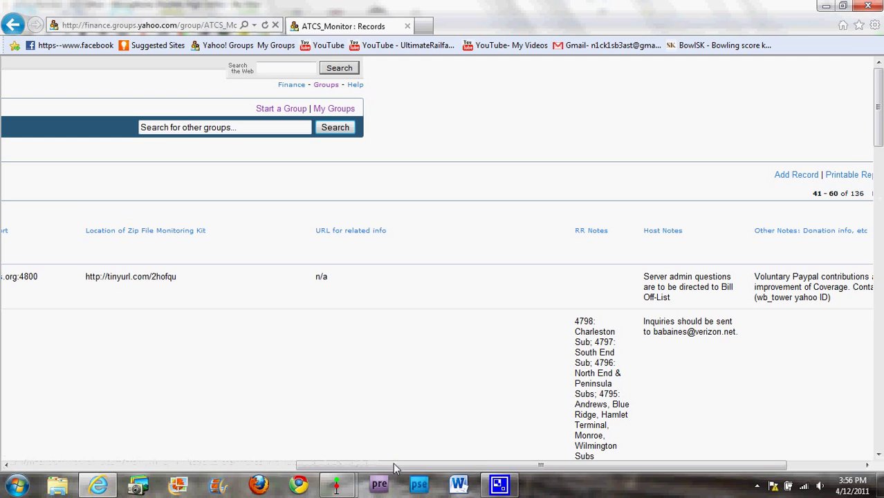
left_click_drag(396, 465, 471, 465)
left_click(831, 193)
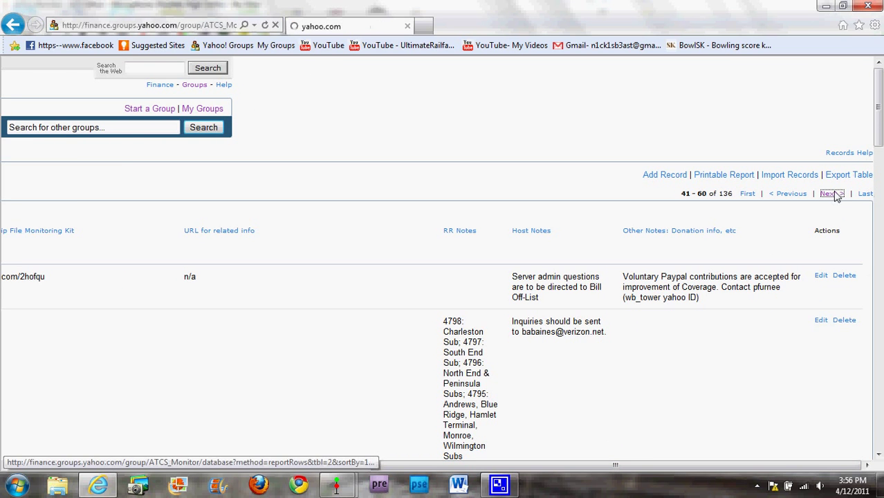
left_click_drag(875, 129, 878, 277)
left_click(177, 169)
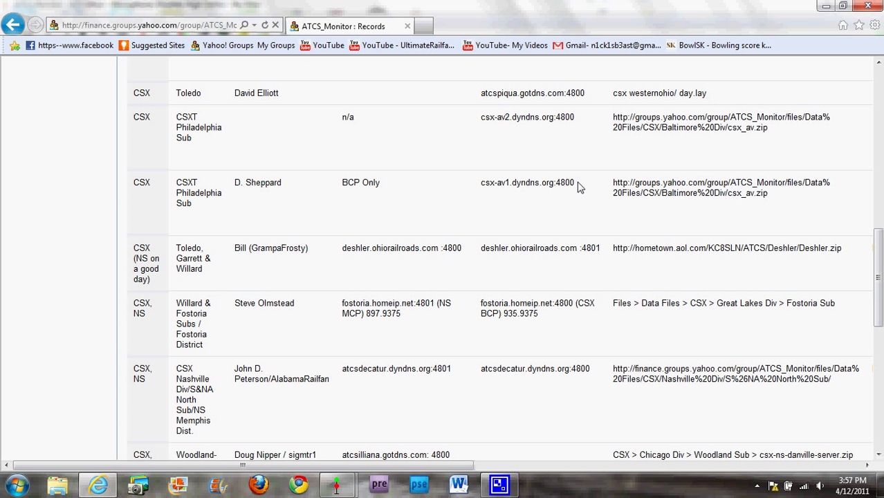
- Select the hostname csx-av1.dyndns.org, excluding its :4800 port, for copying
left_click_drag(572, 182, 482, 108)
triple_click(518, 185)
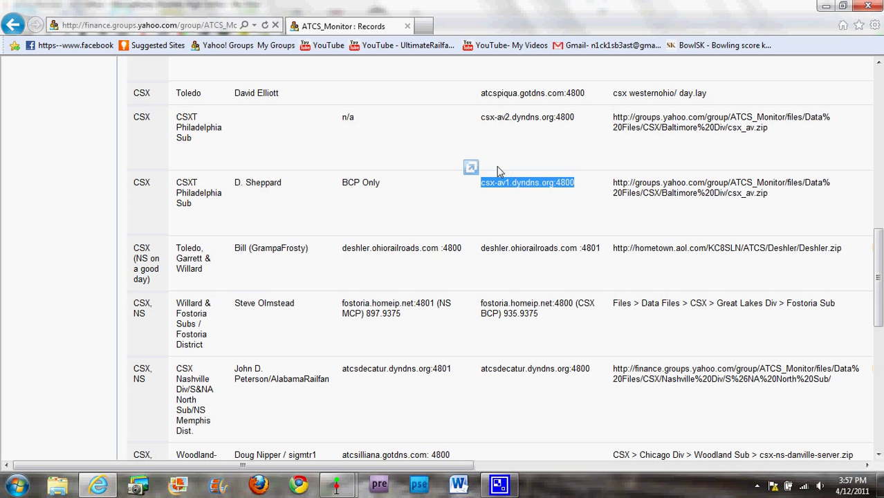
left_click(543, 188)
left_click_drag(554, 188, 487, 191)
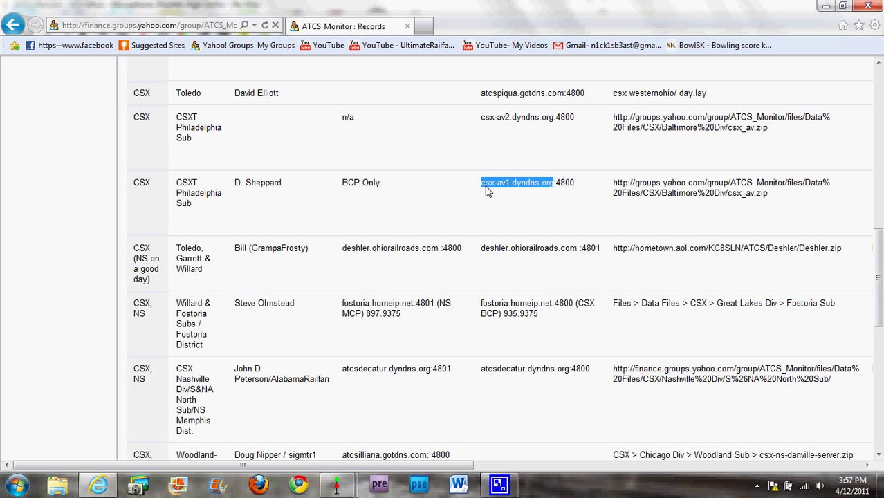
left_click_drag(487, 192, 487, 191)
right_click(515, 186)
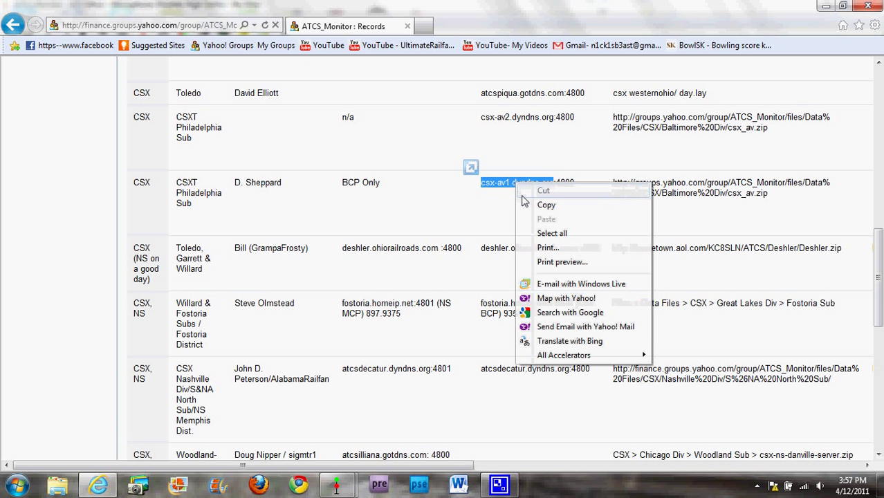
- Copy the hostname and try pasting it into a new server entry in ATCS Monitor
left_click(545, 205)
mouse_move(337, 484)
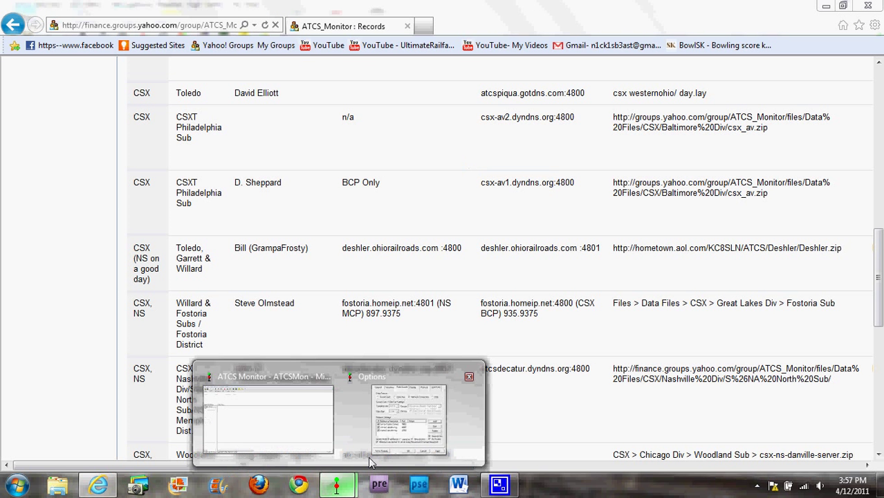
left_click(423, 394)
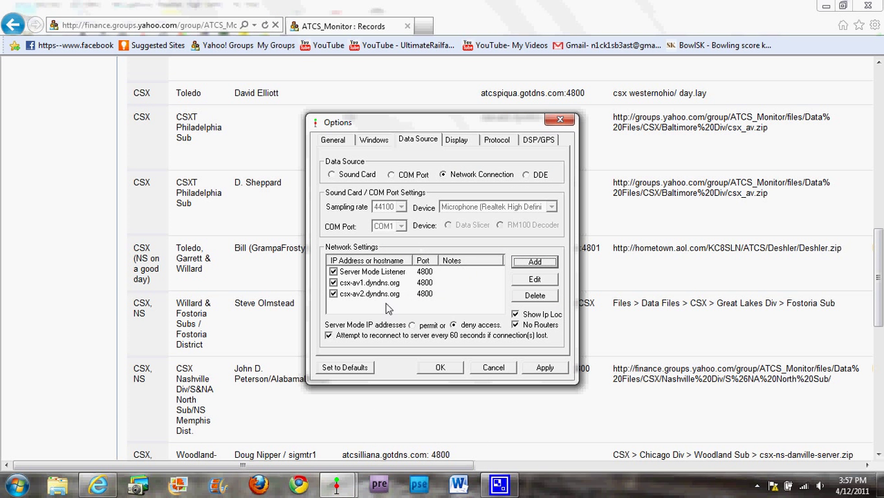
left_click(536, 265)
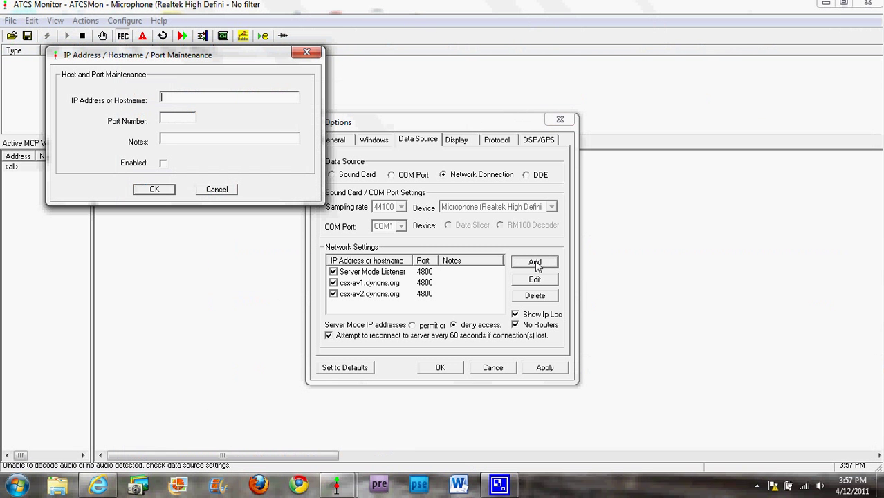
right_click(189, 98)
left_click(170, 101)
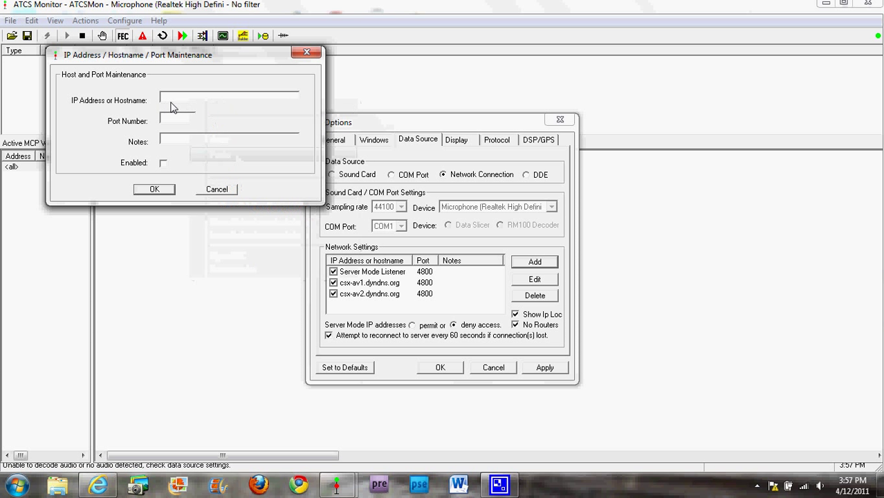
right_click(173, 98)
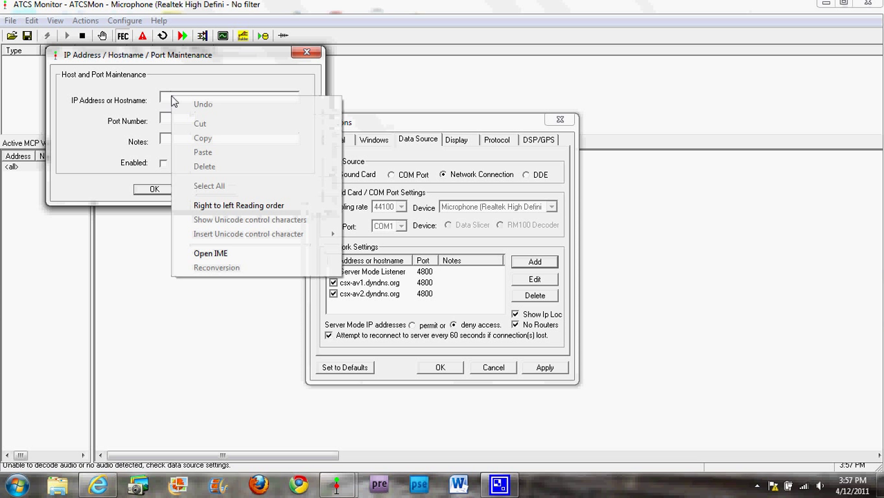
left_click(169, 101)
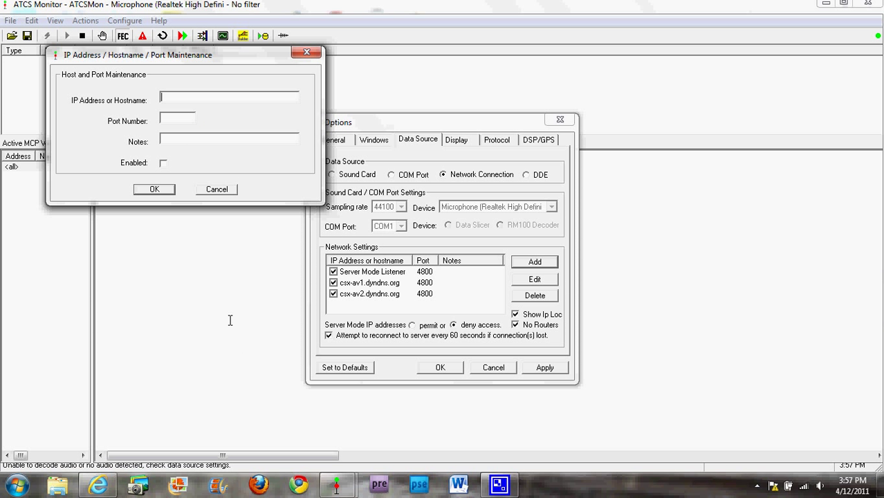
left_click(184, 118)
- Enter port 4800, then cancel the new server entry and return to the Yahoo records page
key("alt+Tab")
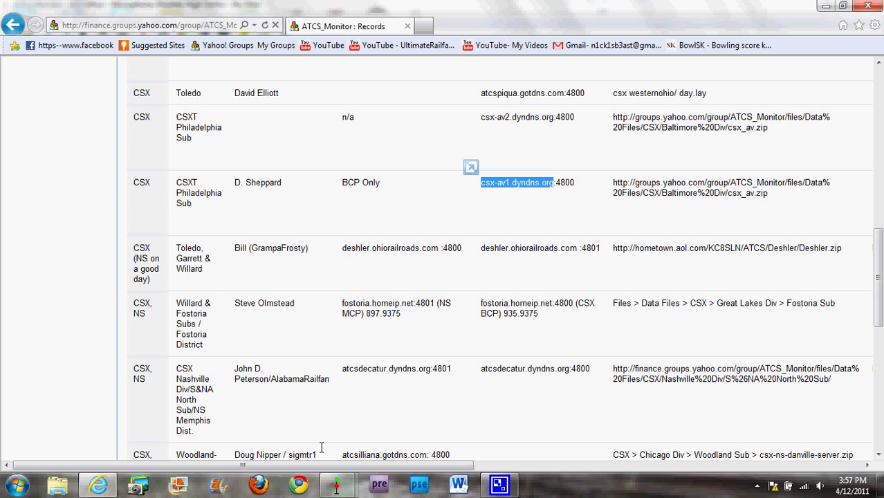
mouse_move(336, 484)
left_click(422, 408)
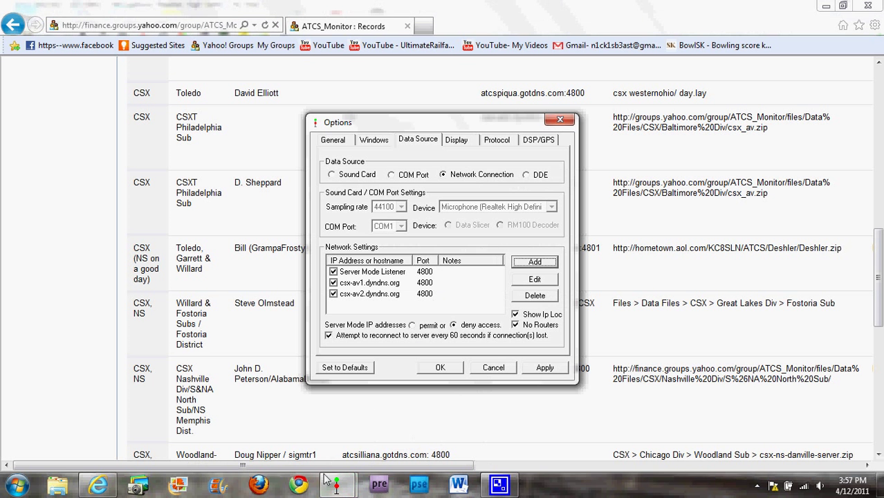
left_click(534, 261)
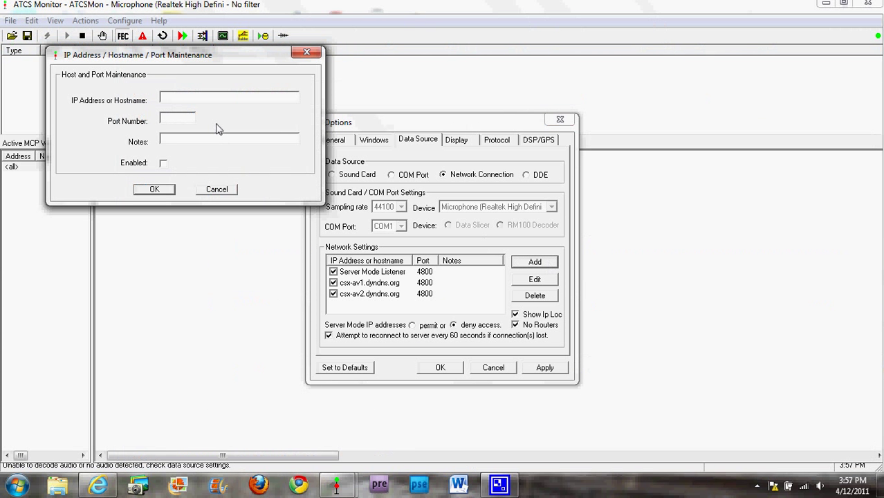
type("4800")
left_click(209, 192)
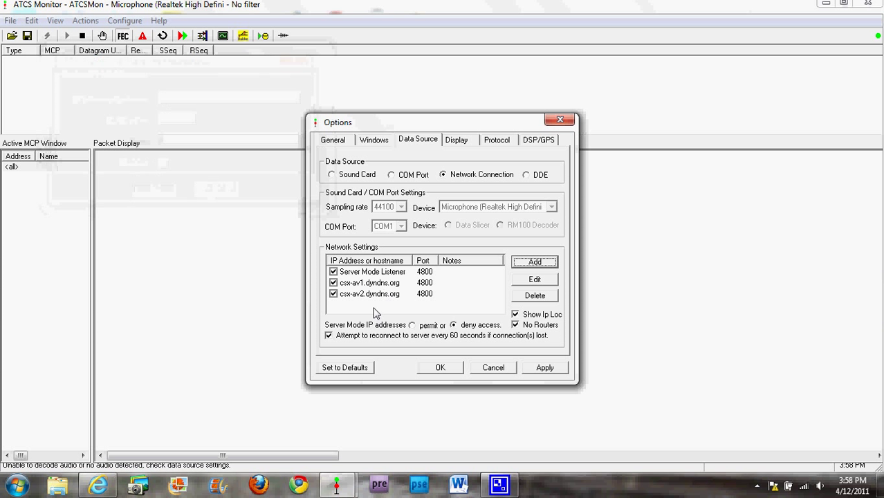
left_click(98, 485)
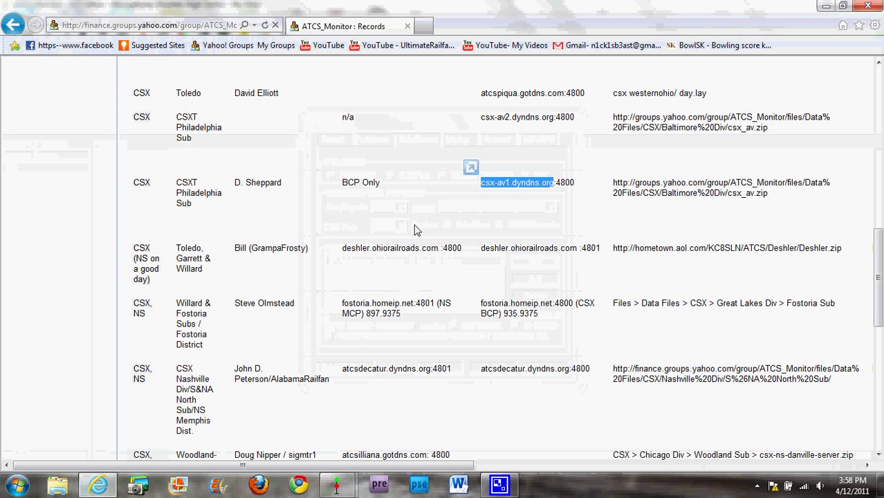
- Apply csx-av1.dyndns.org and csx-av2.dyndns.org, both on port 4800, as the network data source
left_click(508, 123)
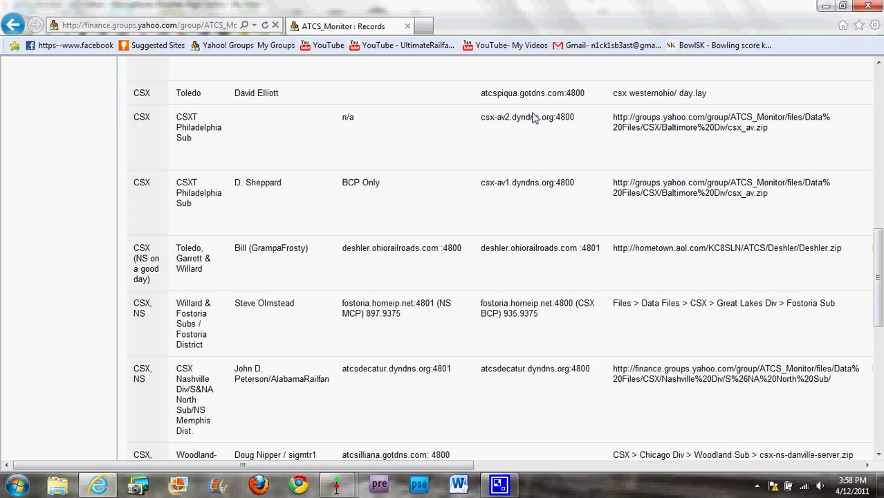
mouse_move(336, 484)
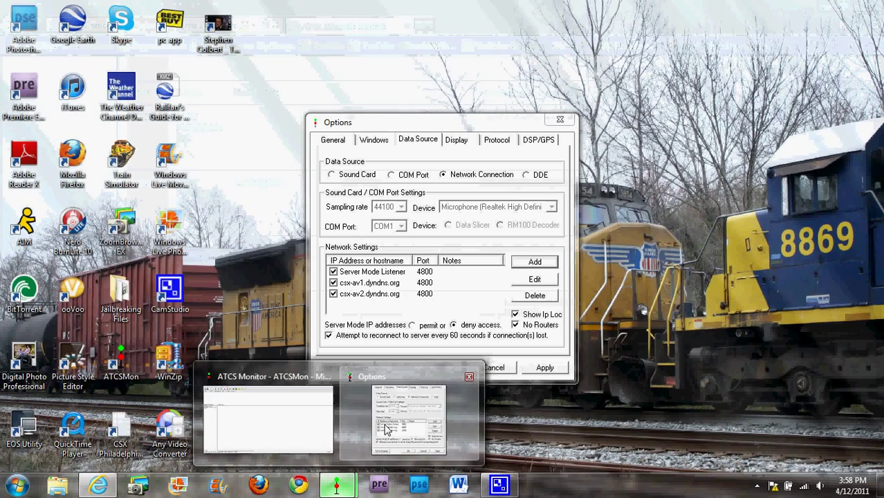
left_click(387, 397)
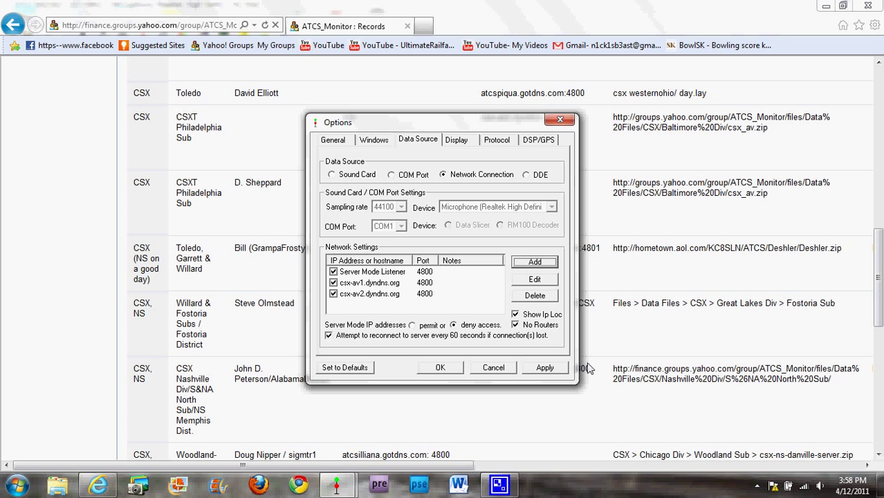
left_click(538, 370)
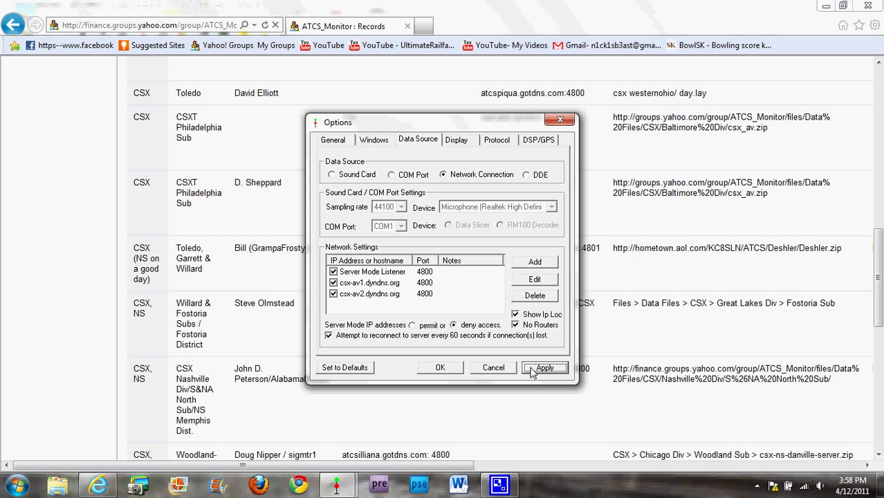
- Turn on minimize to tray and capture on startup, set Max Plotpoints to 200, and apply
left_click(337, 143)
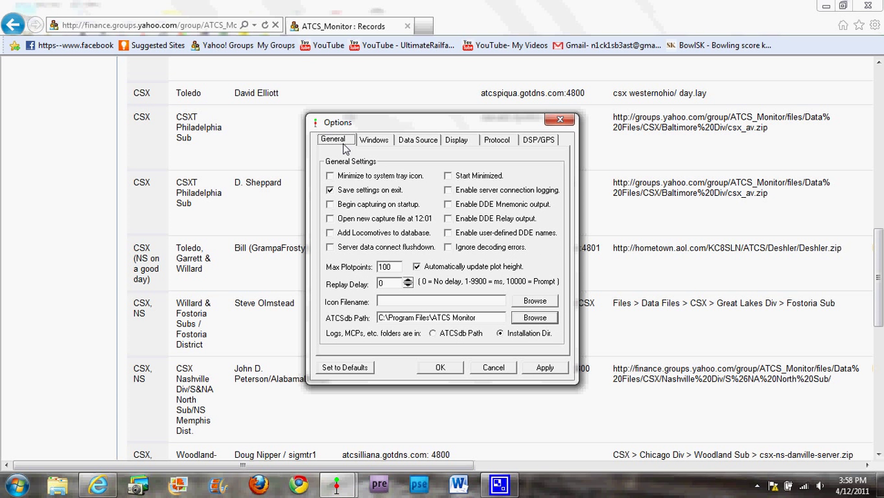
left_click(331, 177)
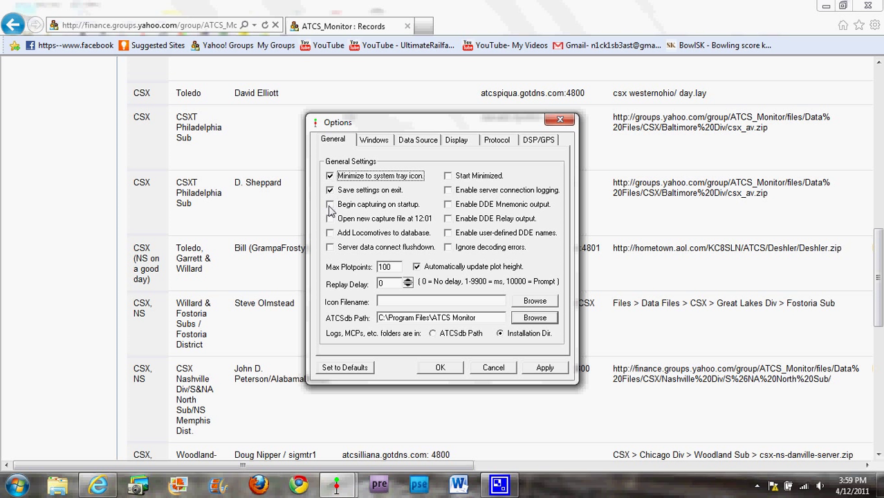
left_click(330, 207)
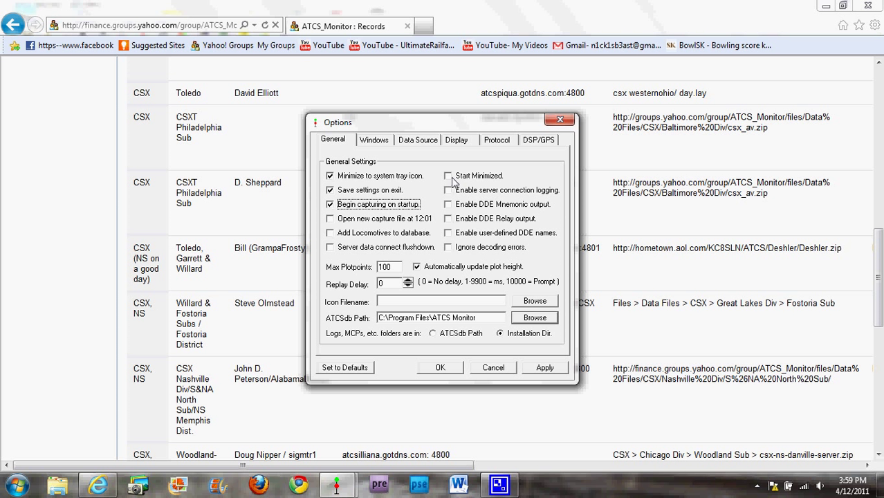
double_click(399, 267)
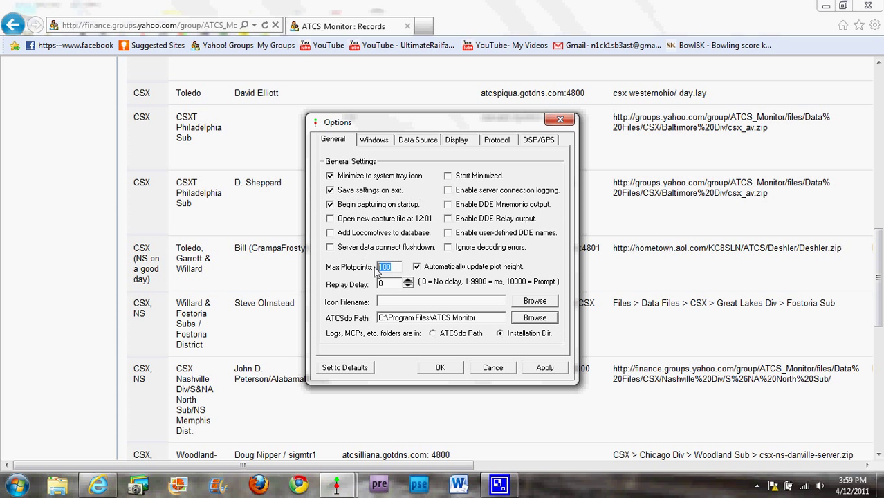
type("200")
left_click(546, 368)
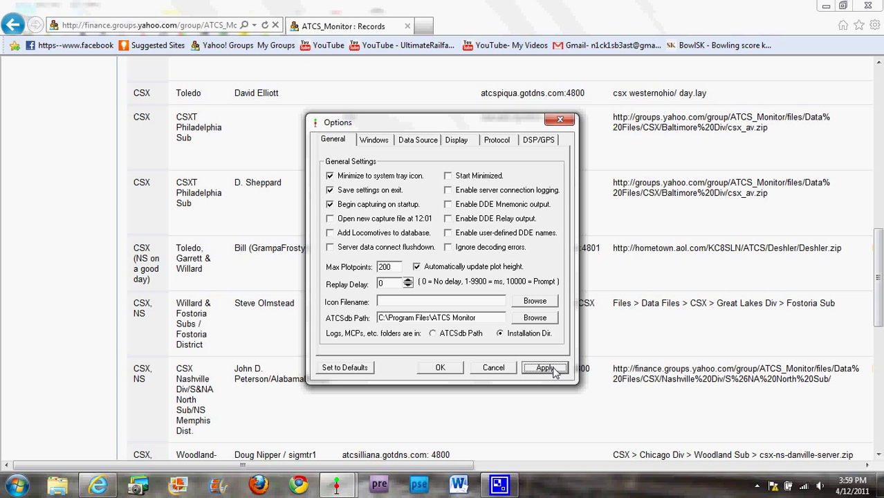
left_click(379, 143)
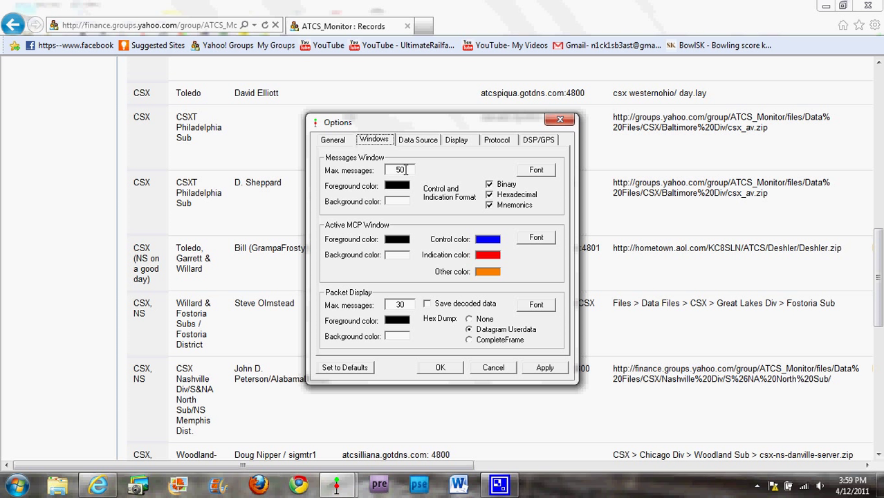
- Set Max. messages to 1000, turn off Binary formatting, choose CompleteFrame hex dump, and apply
left_click_drag(406, 170, 384, 175)
type("1000")
left_click(491, 188)
left_click(489, 184)
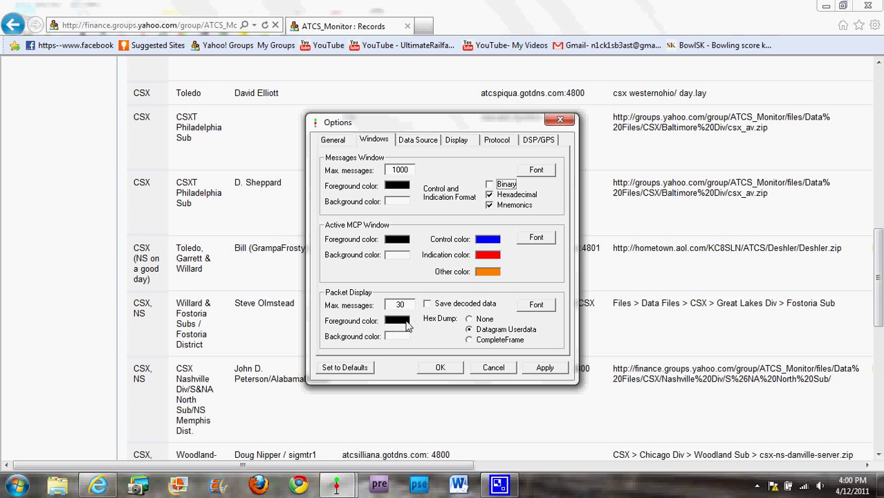
left_click(469, 340)
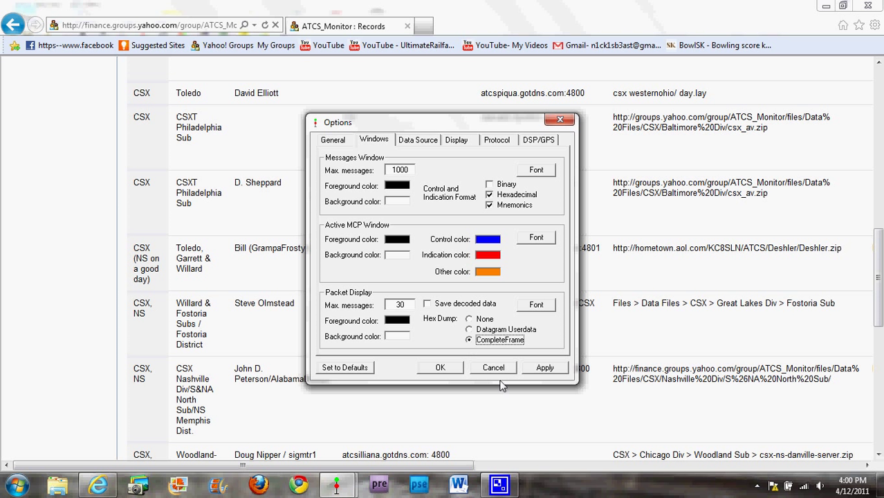
left_click(539, 371)
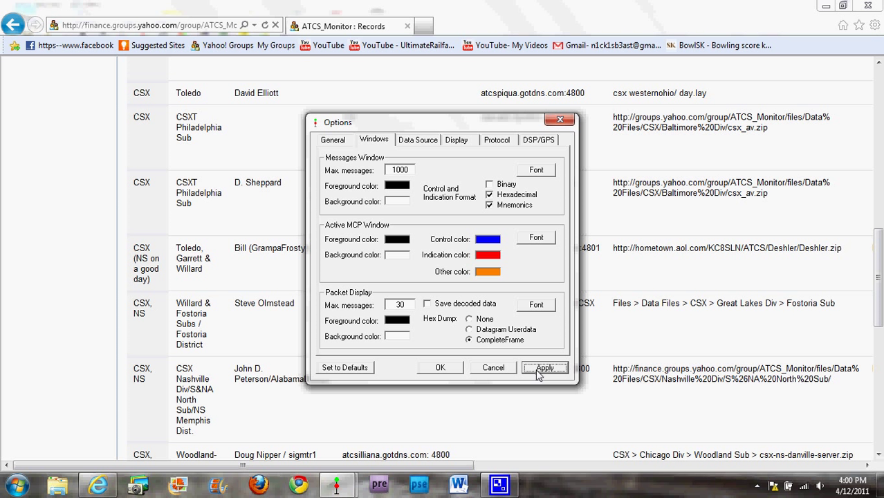
- Pick csx_be_wide.lay as the dispatcher display layout file on the Display tab
left_click(457, 142)
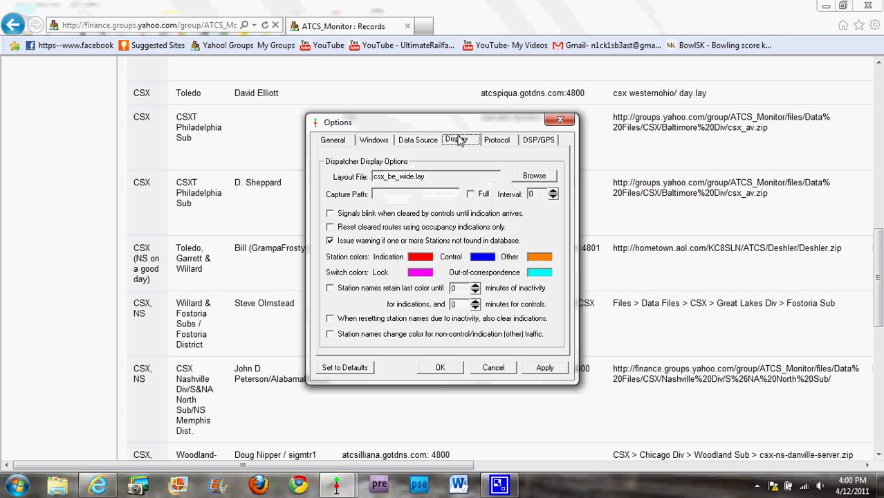
left_click(533, 176)
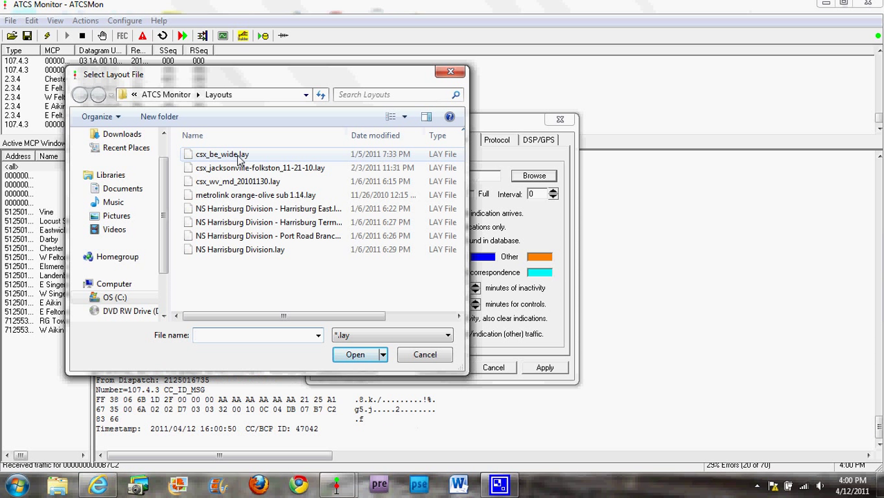
left_click(424, 355)
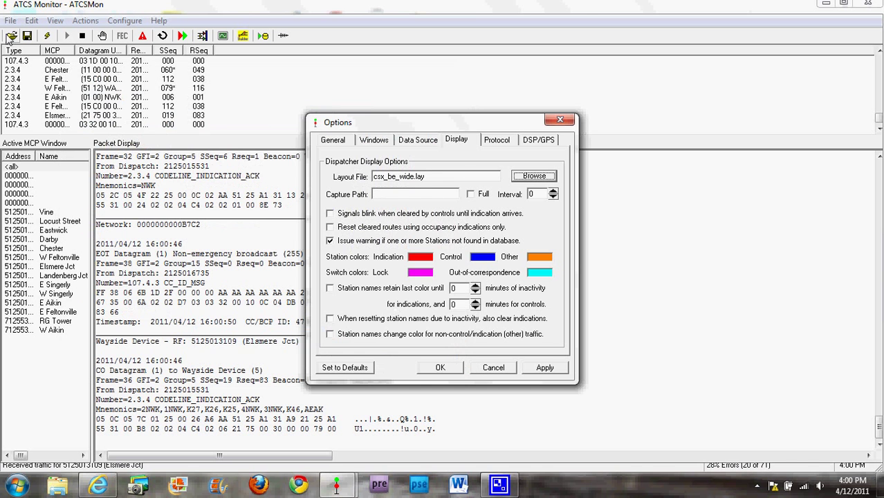